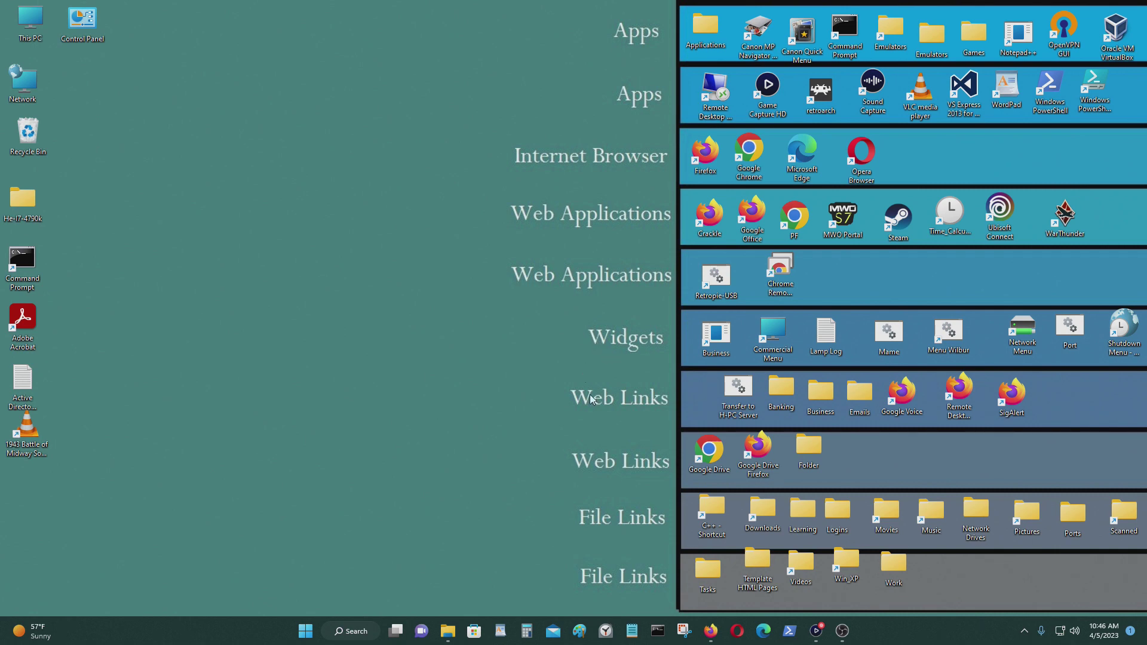
Switch to Firefox and look over the RaspberryTips Android installation tutorial and the balenaEtcher page
{"action": "left_click", "coordinate": [711, 632]}
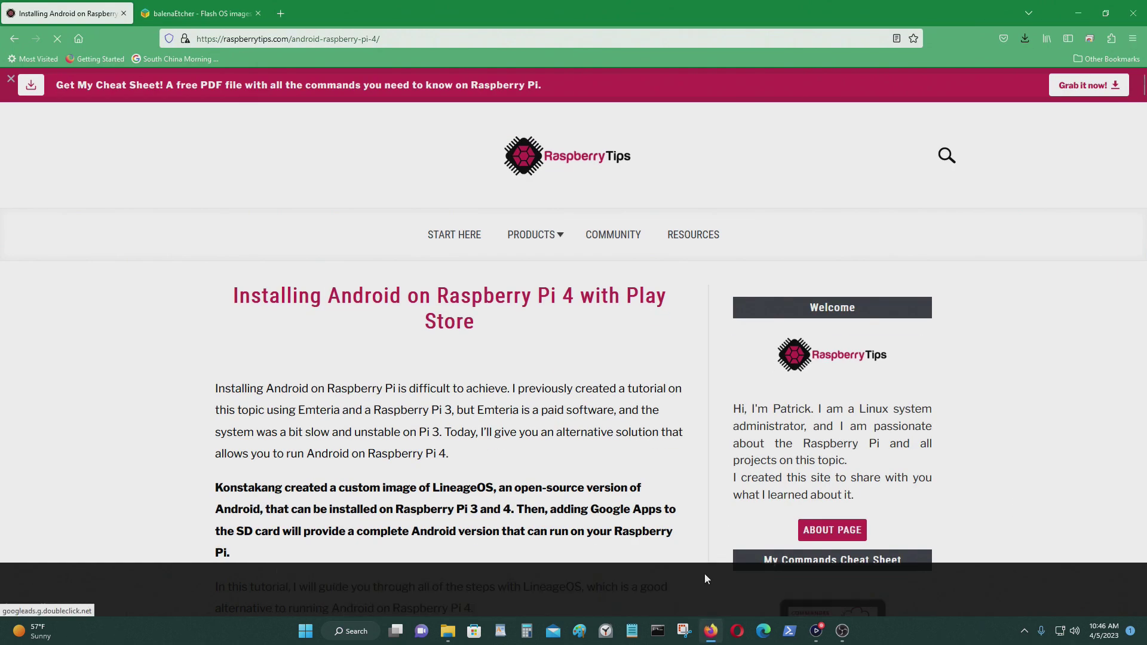
{"action": "scroll", "coordinate": [618, 423], "scroll_direction": "down", "scroll_amount": 2}
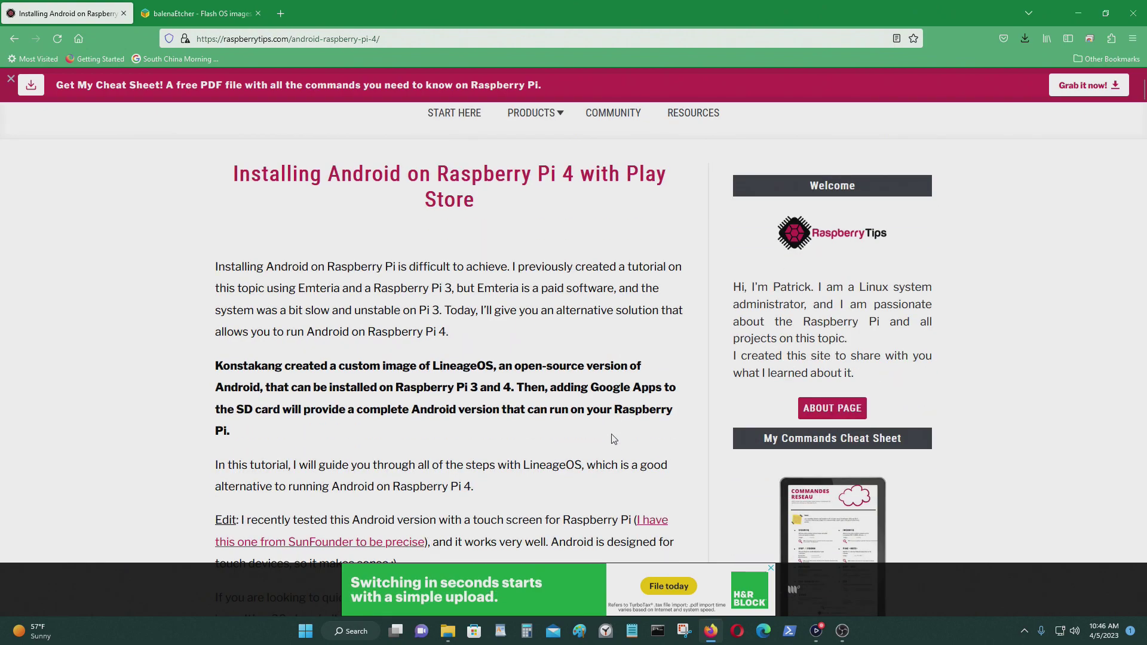
{"action": "scroll", "coordinate": [628, 439], "scroll_direction": "down", "scroll_amount": 2}
{"action": "scroll", "coordinate": [631, 443], "scroll_direction": "down", "scroll_amount": 3}
{"action": "scroll", "coordinate": [631, 442], "scroll_direction": "down", "scroll_amount": 5}
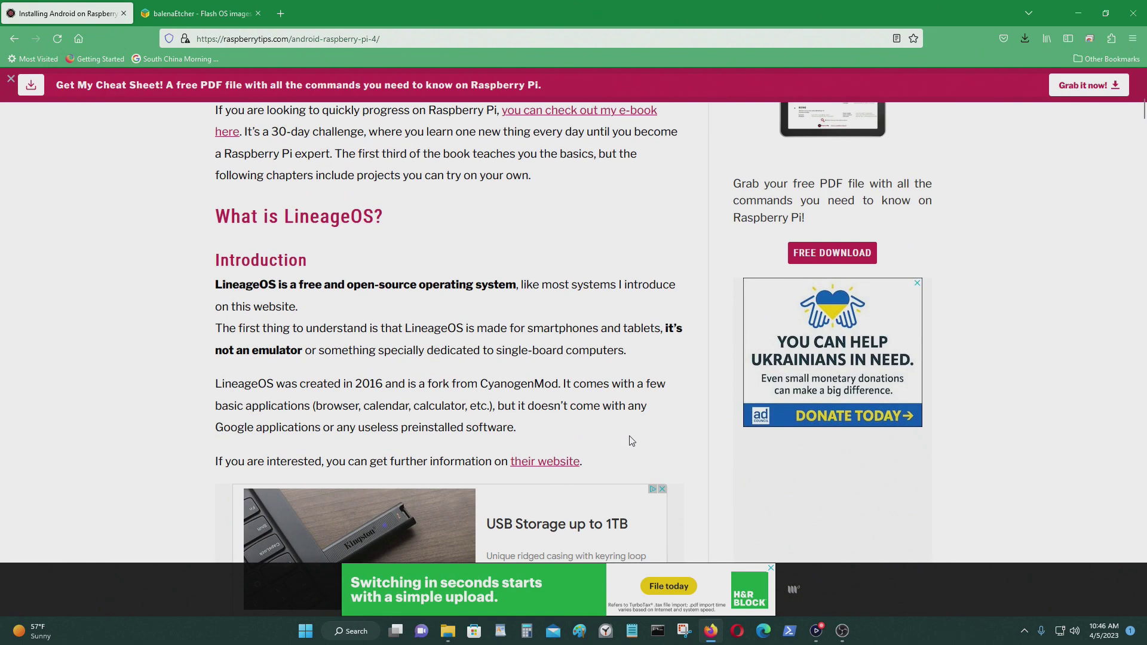
{"action": "scroll", "coordinate": [632, 442], "scroll_direction": "up", "scroll_amount": 7}
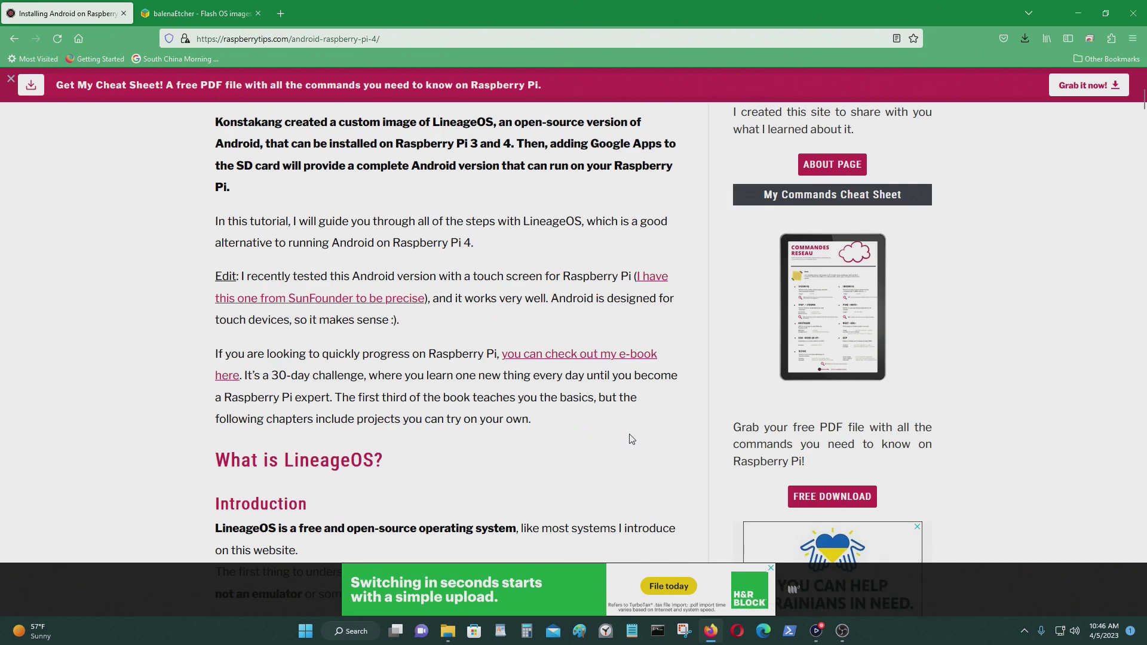
{"action": "left_click", "coordinate": [236, 13]}
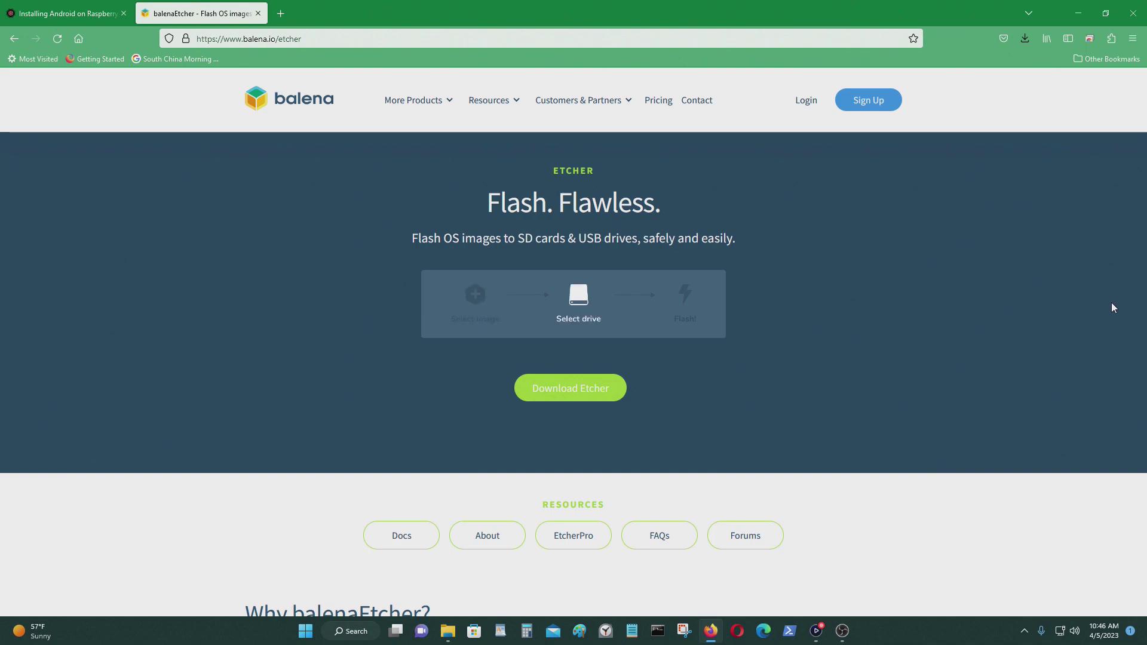
{"action": "left_click", "coordinate": [65, 13]}
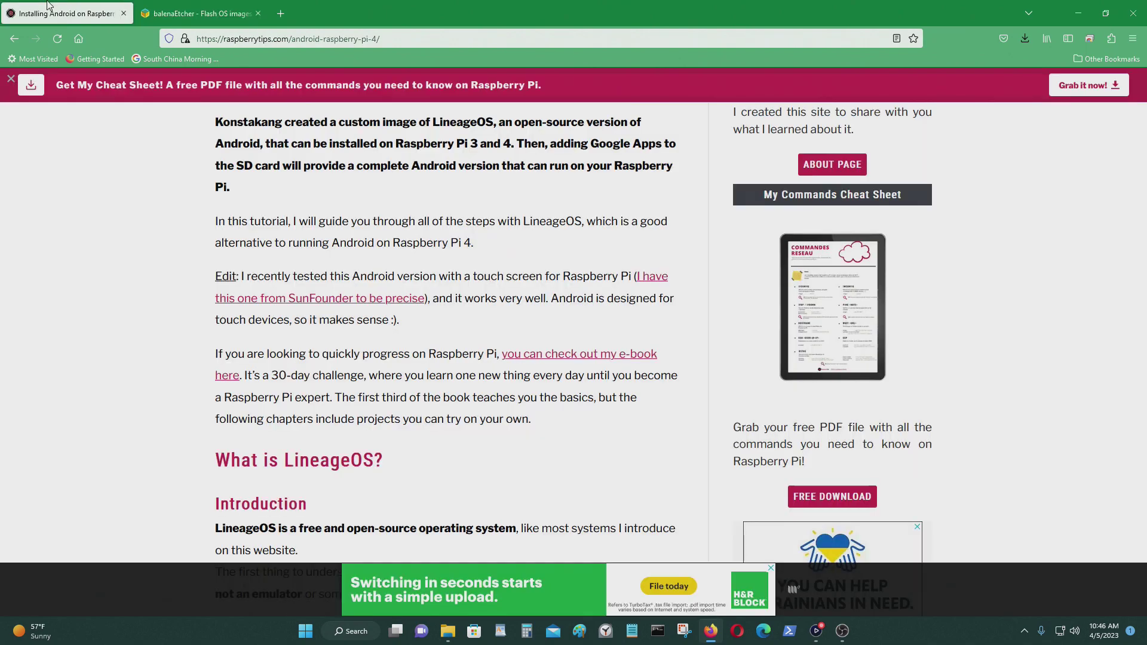
Find the required downloads in the RaspberryTips tutorial and open the LineageOS for Raspberry Pi 4 link
{"action": "scroll", "coordinate": [650, 371], "scroll_direction": "down", "scroll_amount": 10}
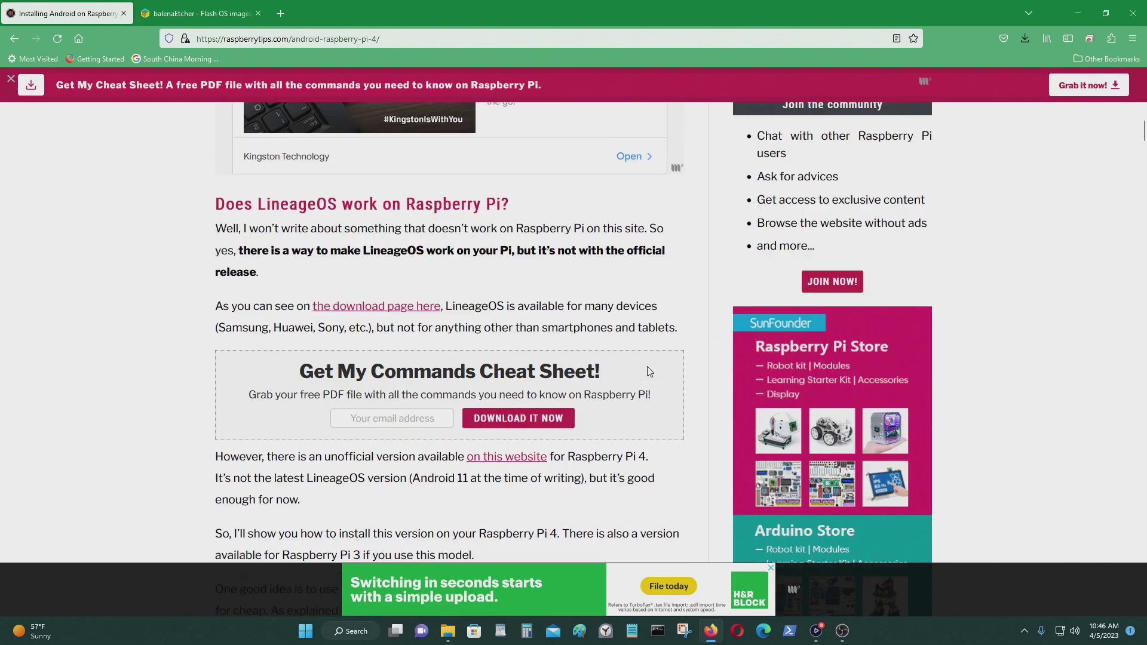
{"action": "scroll", "coordinate": [651, 393], "scroll_direction": "down", "scroll_amount": 9}
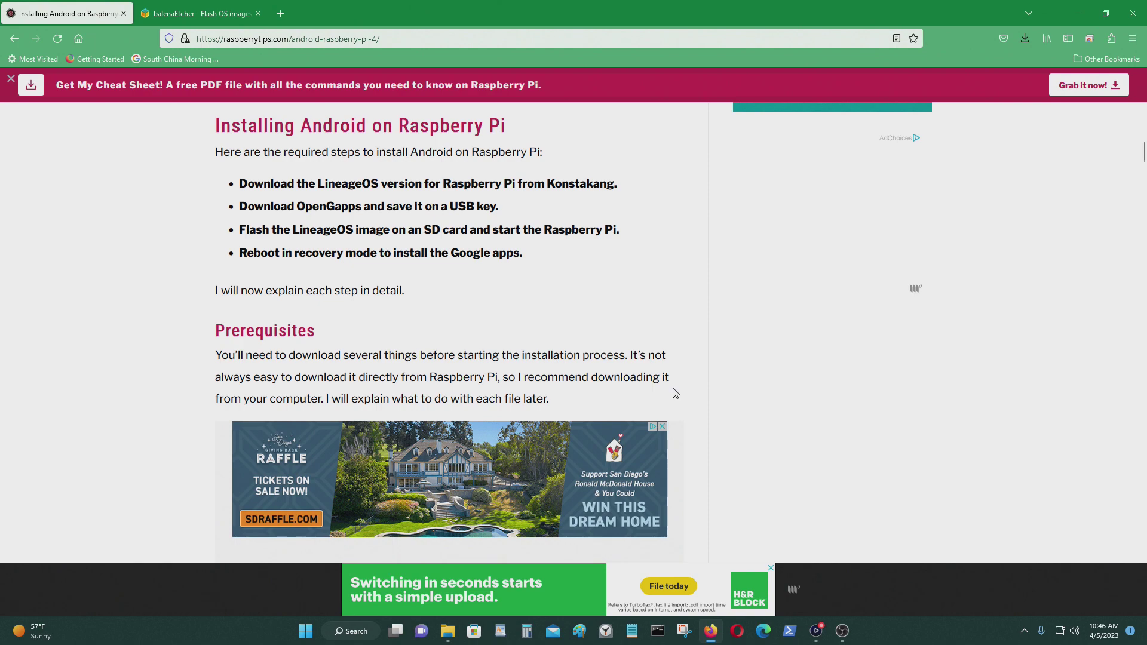
{"action": "scroll", "coordinate": [924, 292], "scroll_direction": "down", "scroll_amount": 2}
{"action": "scroll", "coordinate": [926, 290], "scroll_direction": "up", "scroll_amount": 2}
{"action": "scroll", "coordinate": [938, 350], "scroll_direction": "down", "scroll_amount": 7}
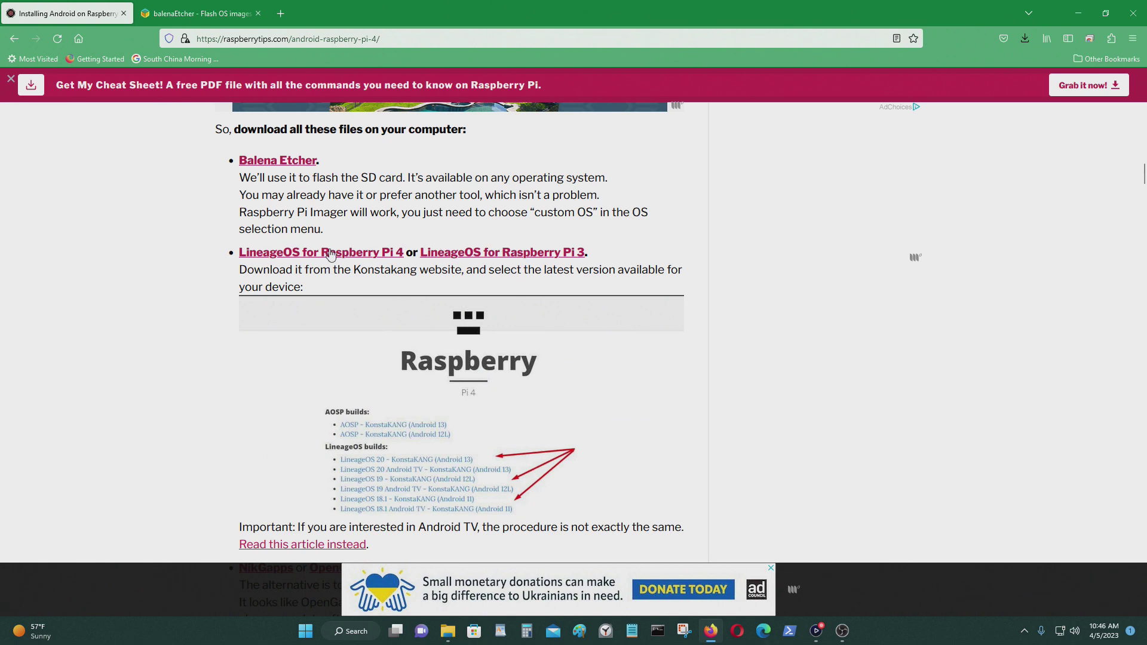
{"action": "left_click", "coordinate": [330, 260]}
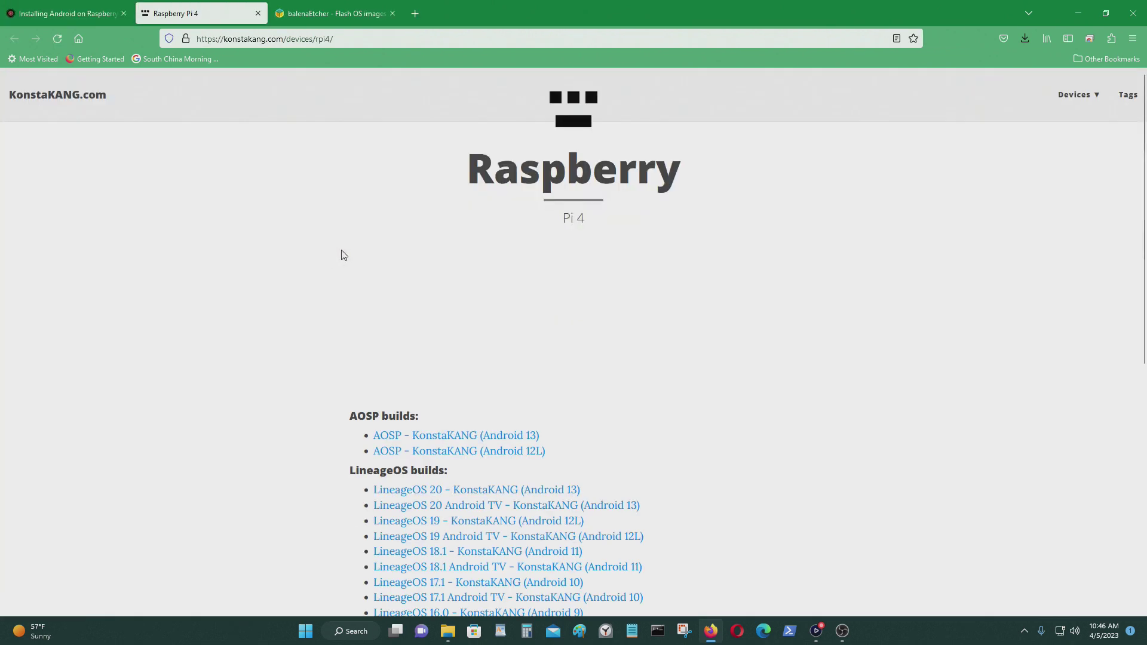
Choose the LineageOS 20 - KonstaKANG (Android 13) build and open the download page for lineage-20.0-20230321-UNOFFICIAL-KonstaKANG-rpi4.zip
{"action": "scroll", "coordinate": [850, 387], "scroll_direction": "down", "scroll_amount": 3}
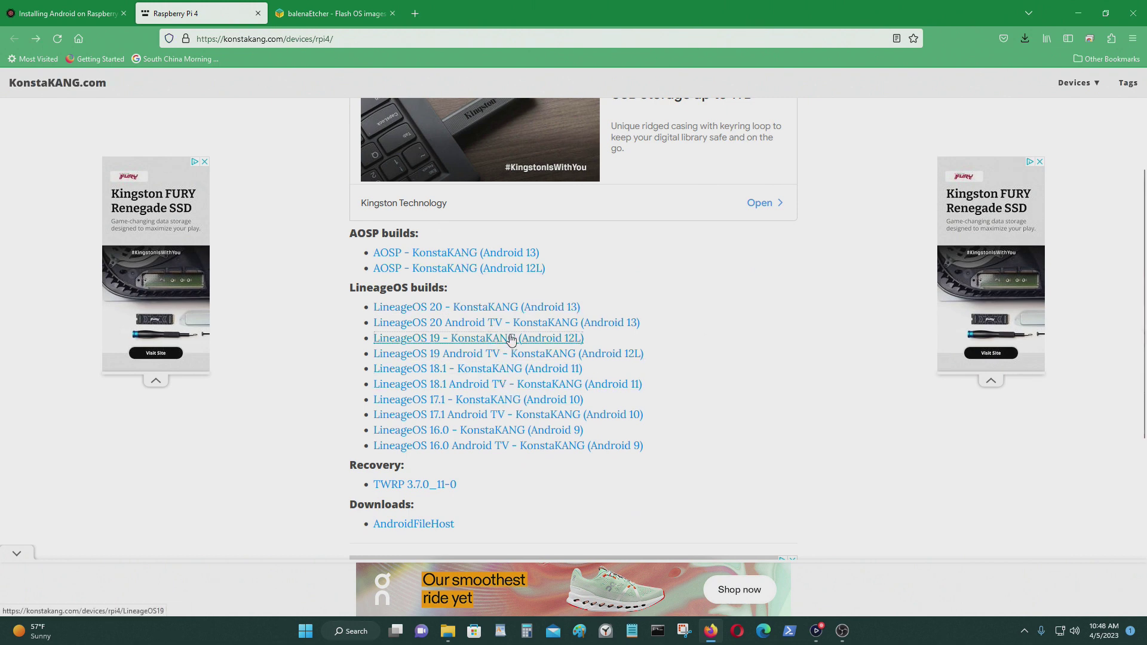
{"action": "left_click", "coordinate": [511, 312]}
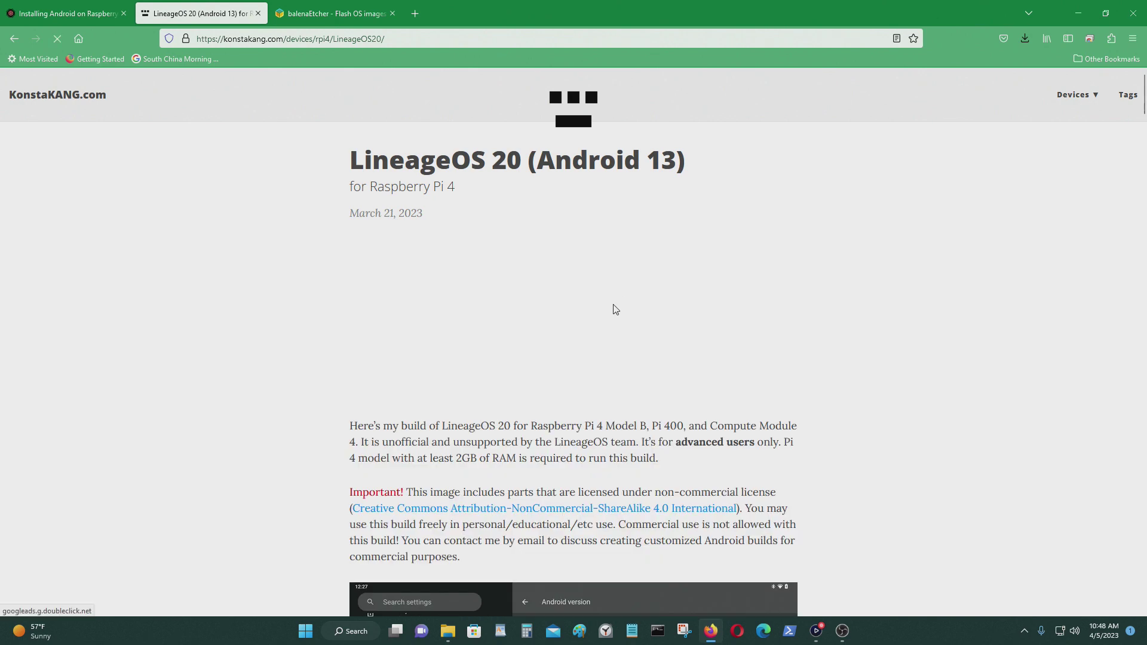
{"action": "scroll", "coordinate": [621, 309], "scroll_direction": "down", "scroll_amount": 4}
{"action": "scroll", "coordinate": [638, 312], "scroll_direction": "down", "scroll_amount": 4}
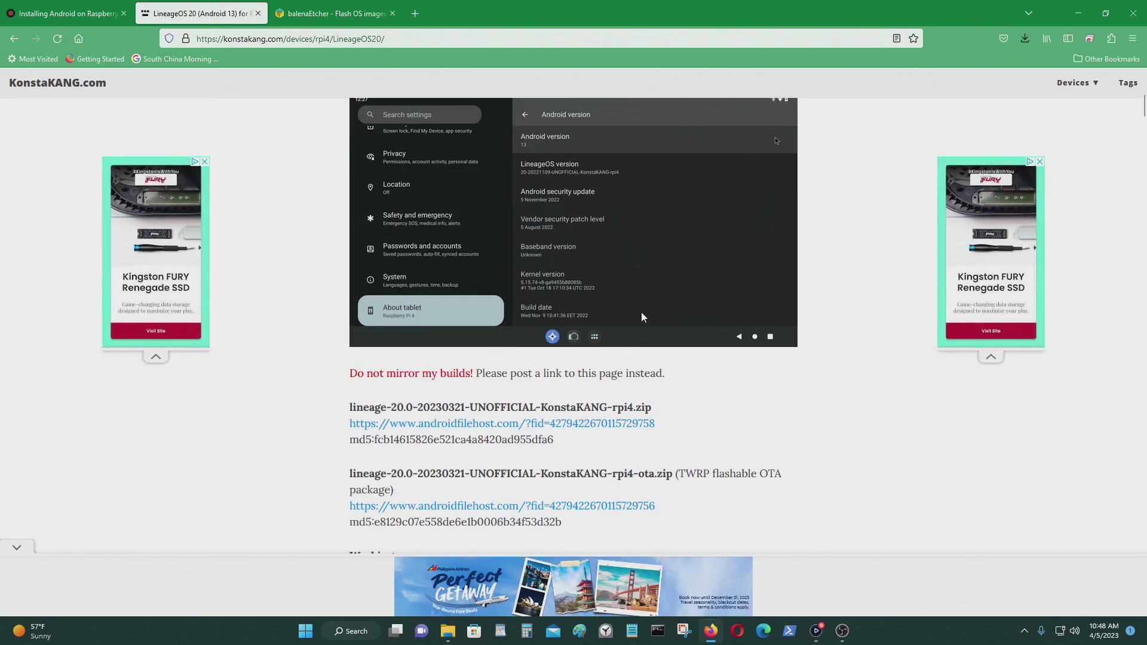
{"action": "left_click", "coordinate": [562, 426]}
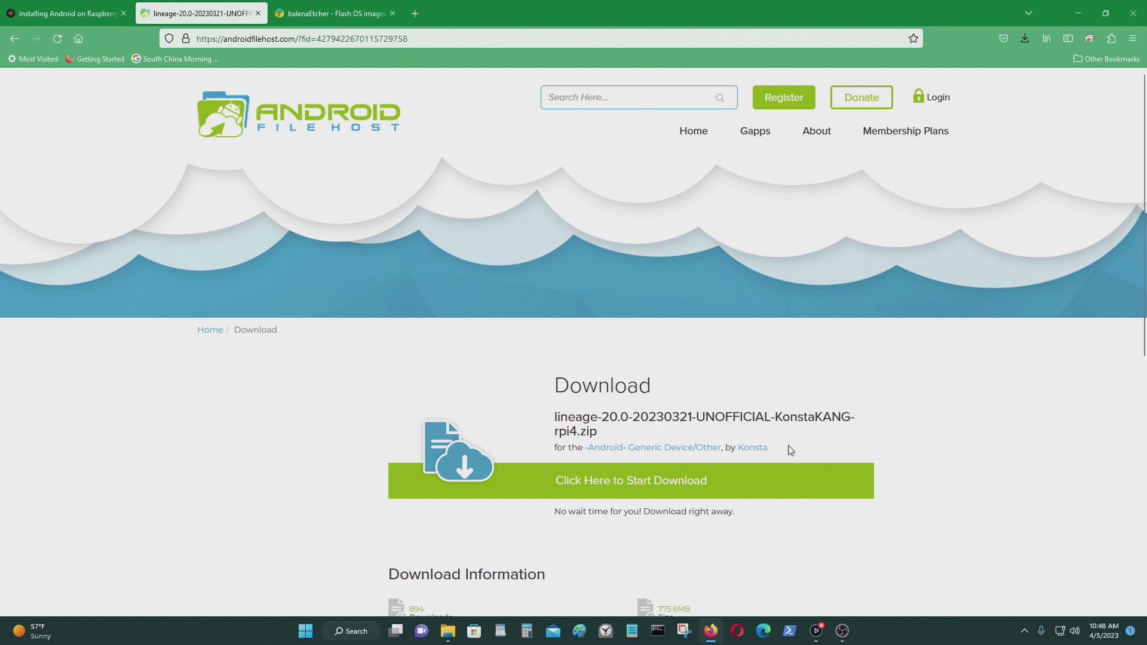
Download the LineageOS 20 image zip from the Oregon, USA mirror
{"action": "left_click", "coordinate": [676, 481]}
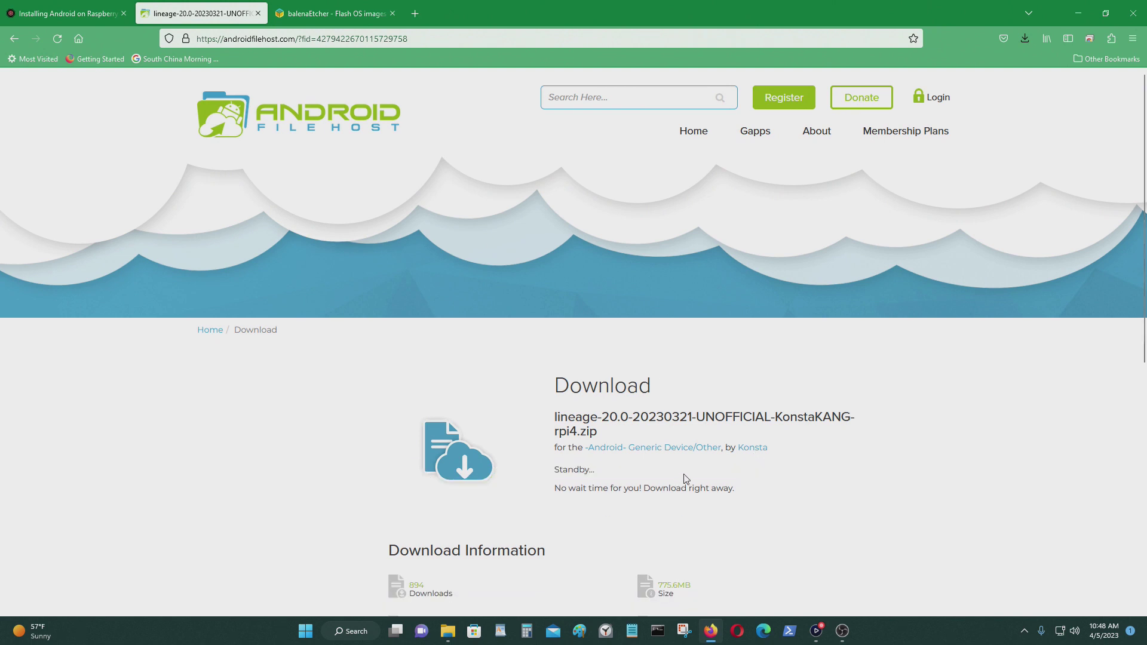
{"action": "scroll", "coordinate": [773, 464], "scroll_direction": "down", "scroll_amount": 2}
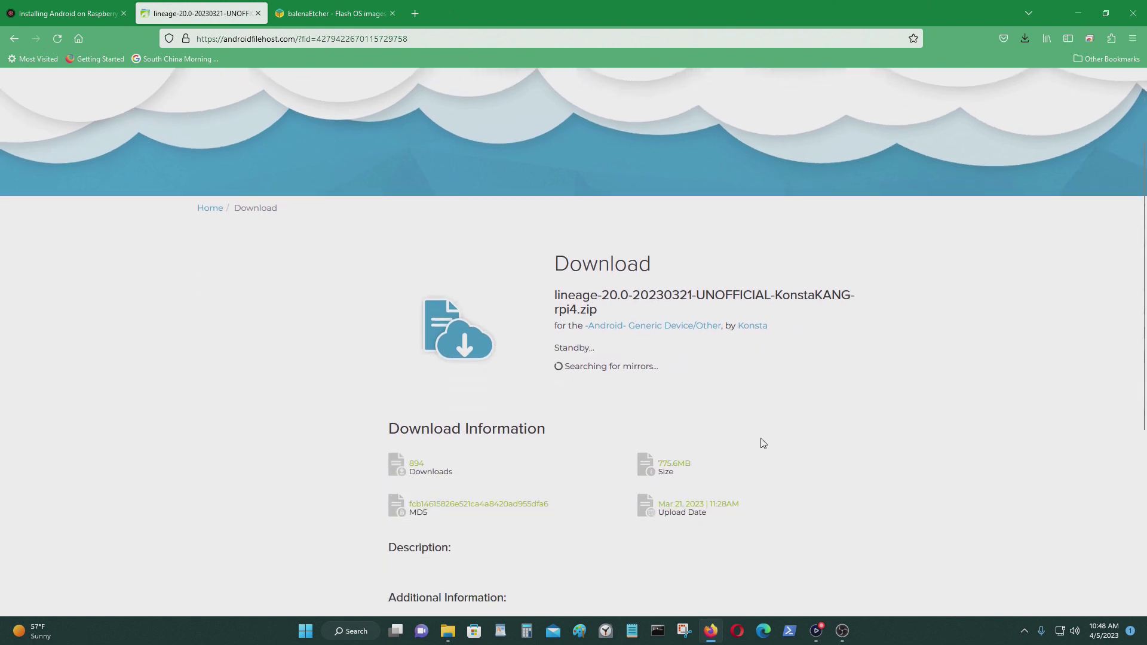
{"action": "scroll", "coordinate": [705, 428], "scroll_direction": "down", "scroll_amount": 2}
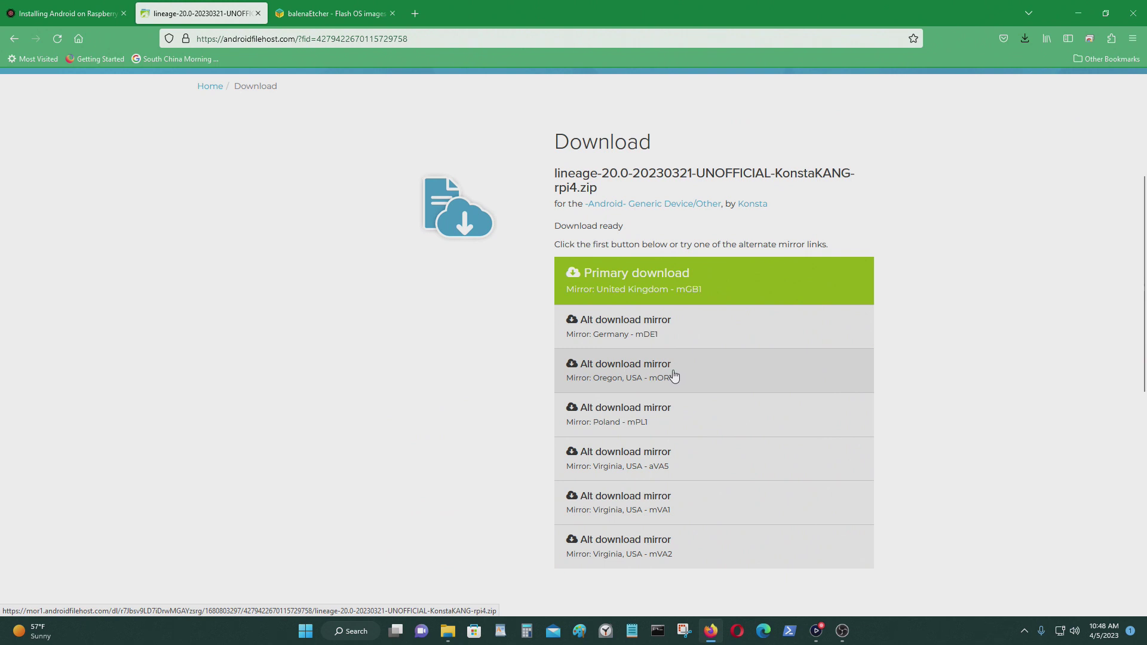
{"action": "left_click", "coordinate": [636, 373]}
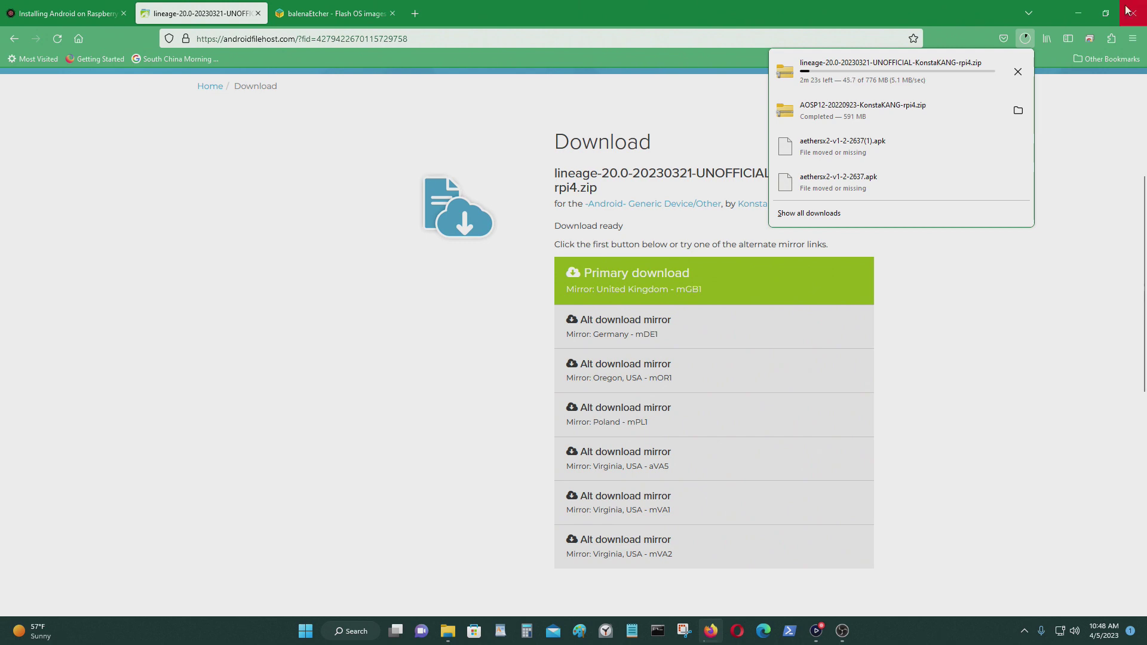
Minimize the browser, search Windows for Computer Management and open it
{"action": "left_click", "coordinate": [1076, 13]}
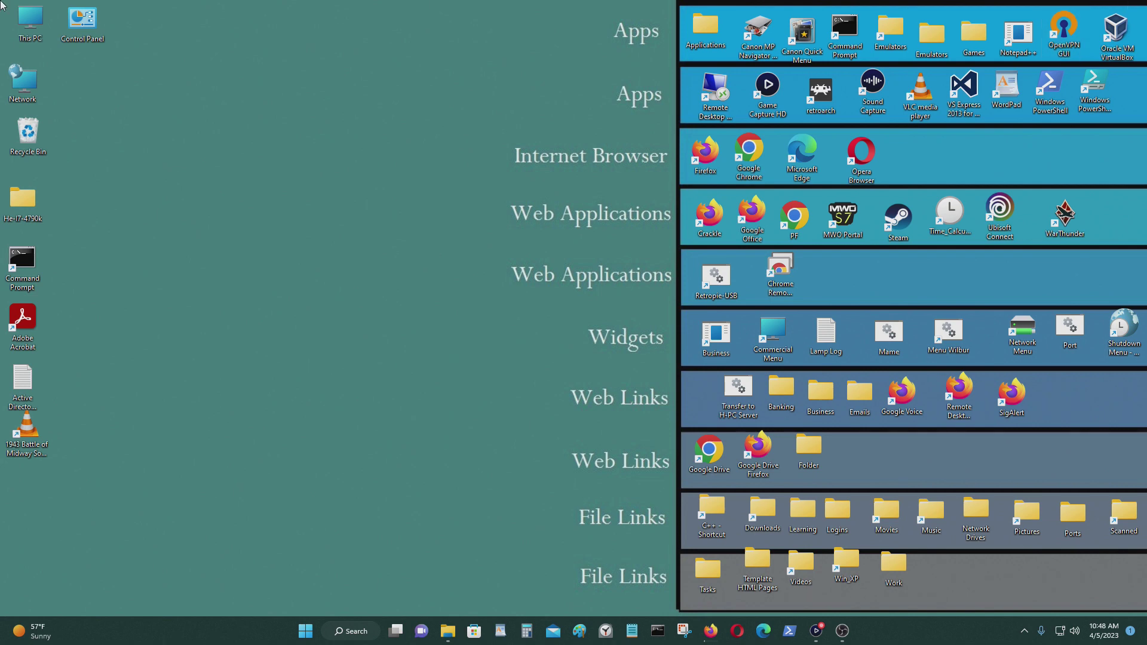
{"action": "left_click", "coordinate": [350, 633]}
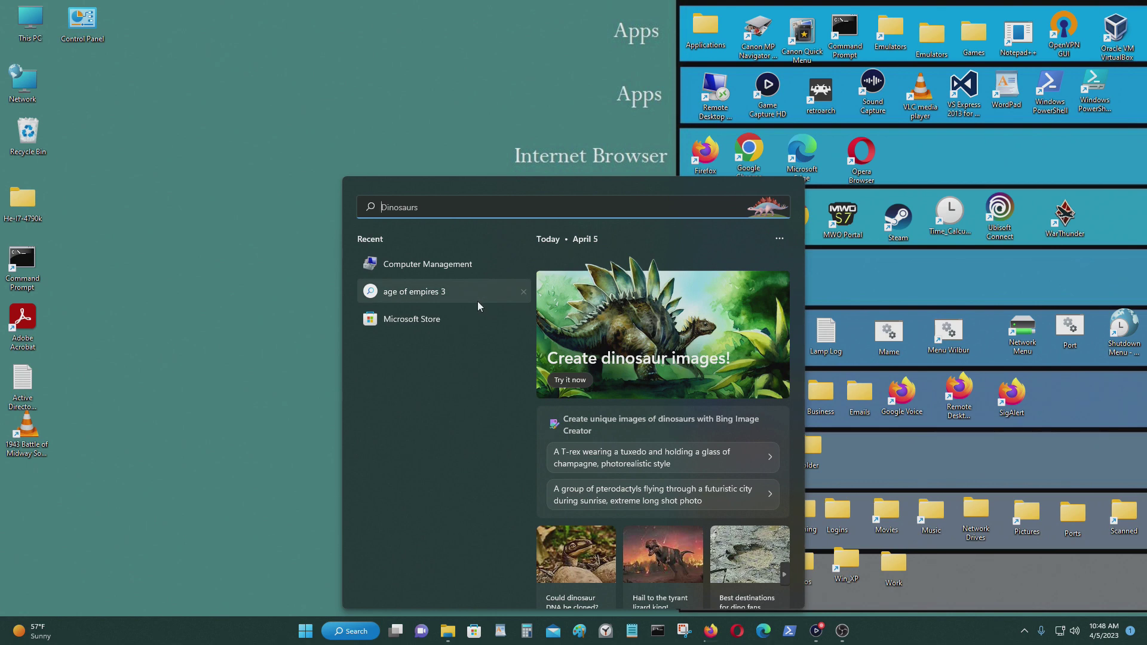
{"action": "type", "text": "computer"}
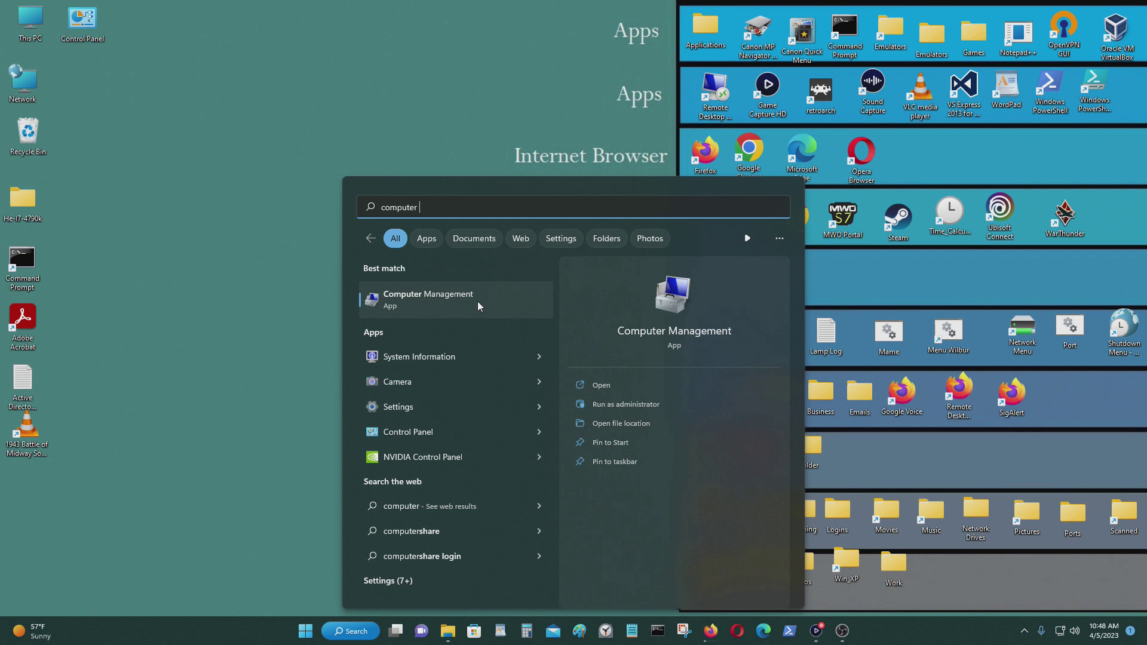
{"action": "type", "text": " man"}
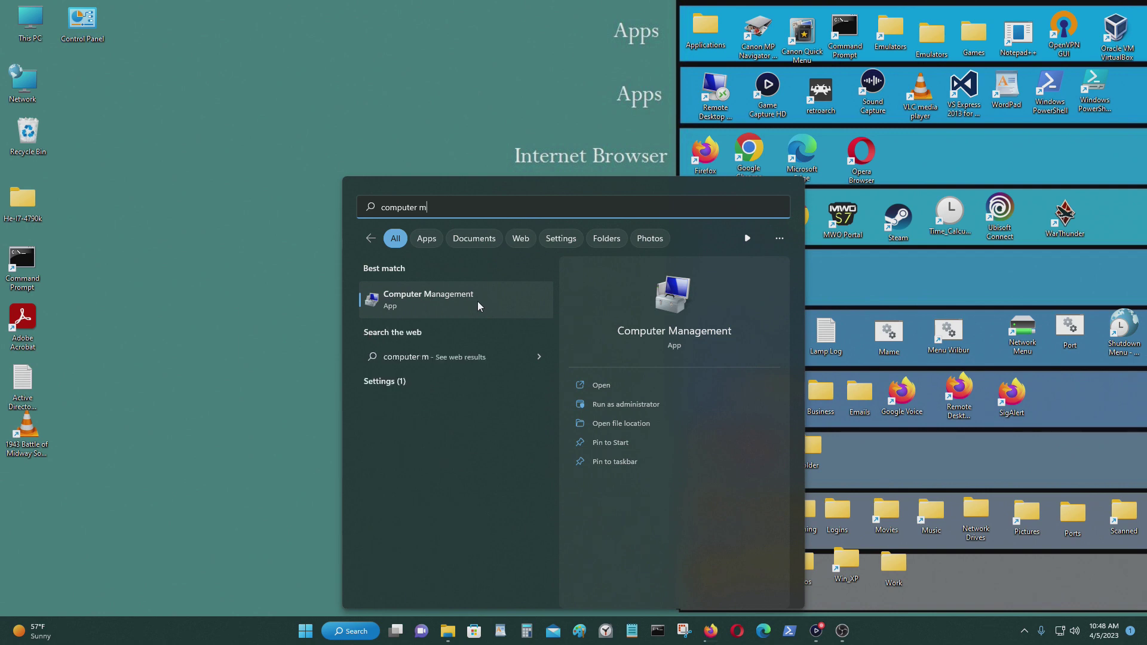
{"action": "left_click", "coordinate": [477, 301]}
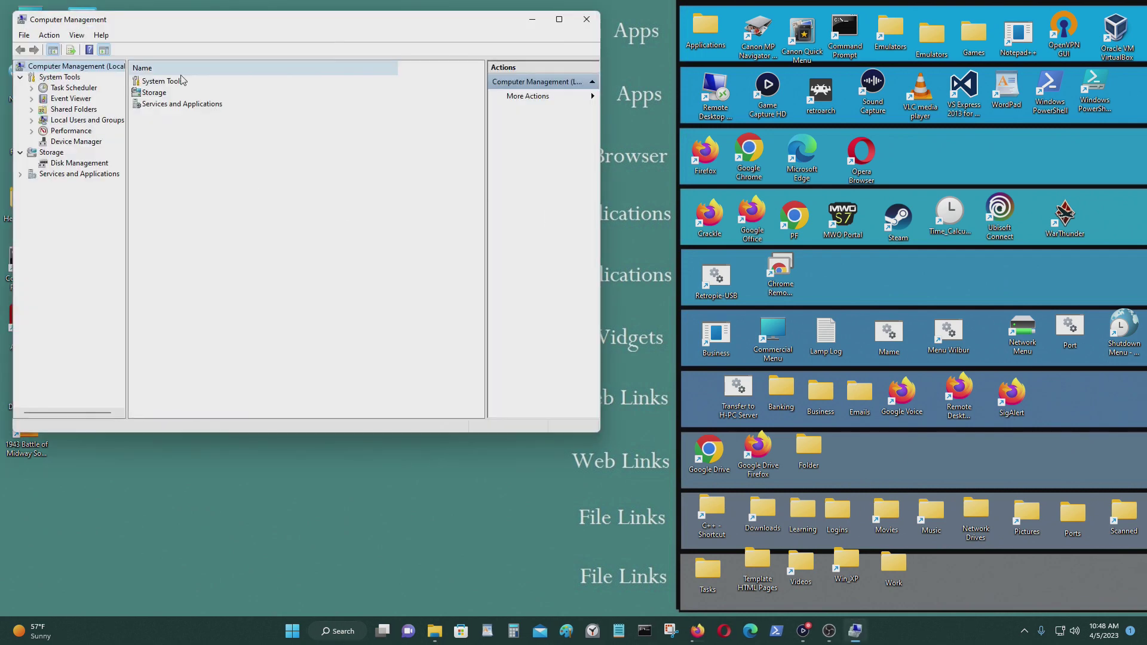
Open Disk Management under Storage and maximize the Computer Management window
{"action": "double_click", "coordinate": [159, 92]}
{"action": "double_click", "coordinate": [170, 81]}
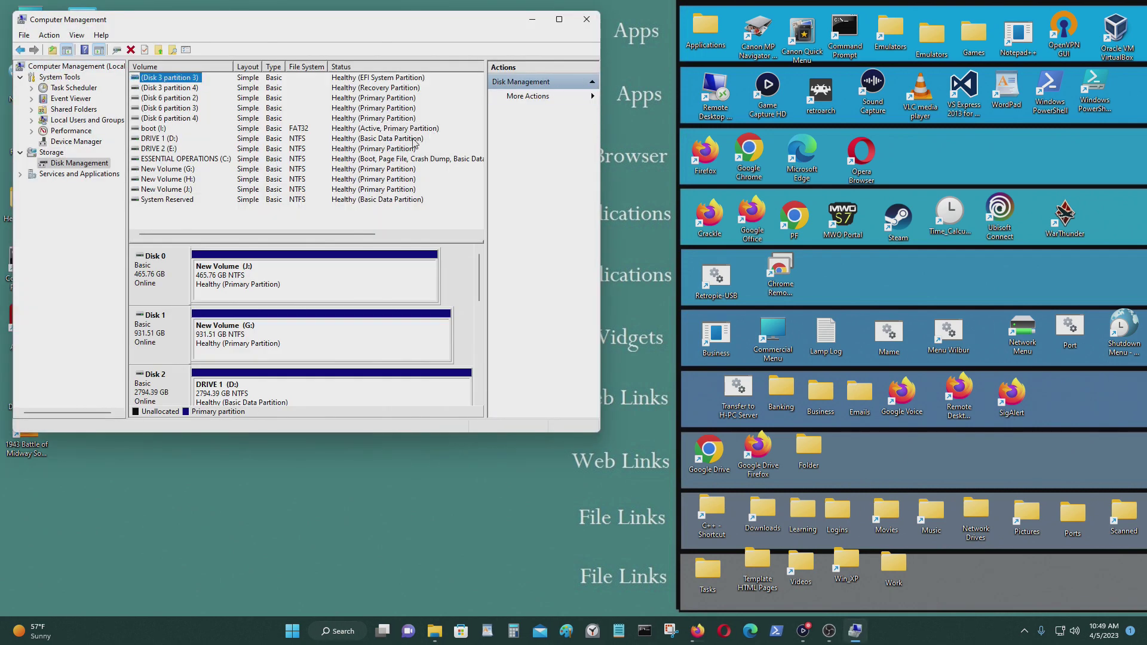
{"action": "left_click", "coordinate": [559, 19]}
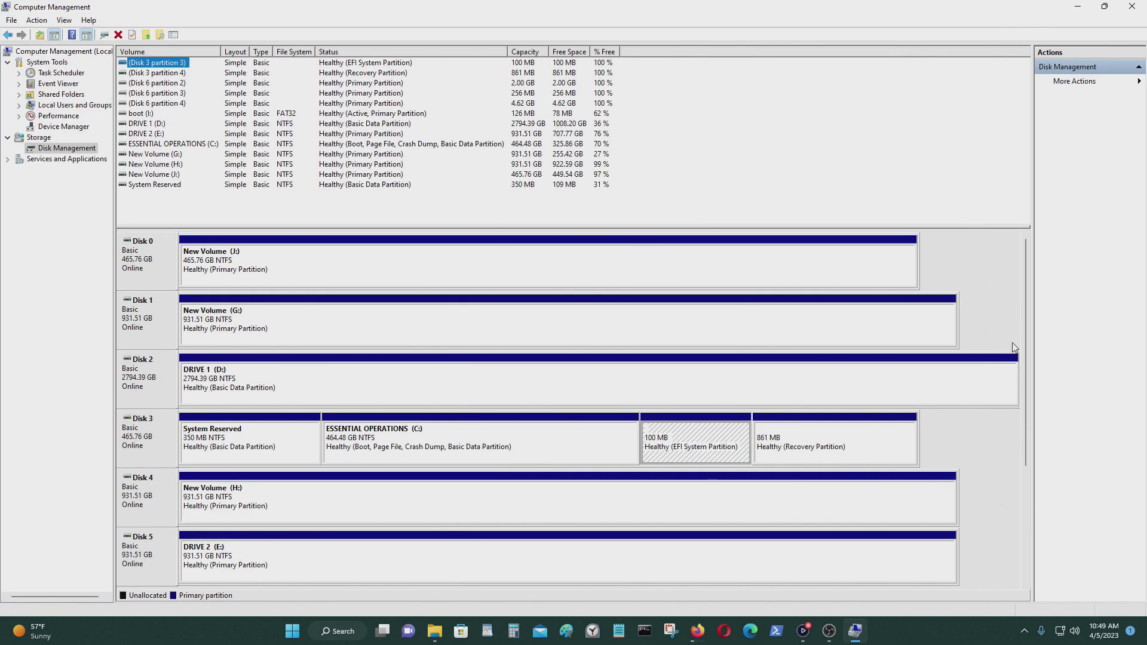
Delete the boot (I:) FAT32 volume on removable Disk 6 and confirm the deletion
{"action": "scroll", "coordinate": [1025, 419], "scroll_direction": "down", "scroll_amount": 3}
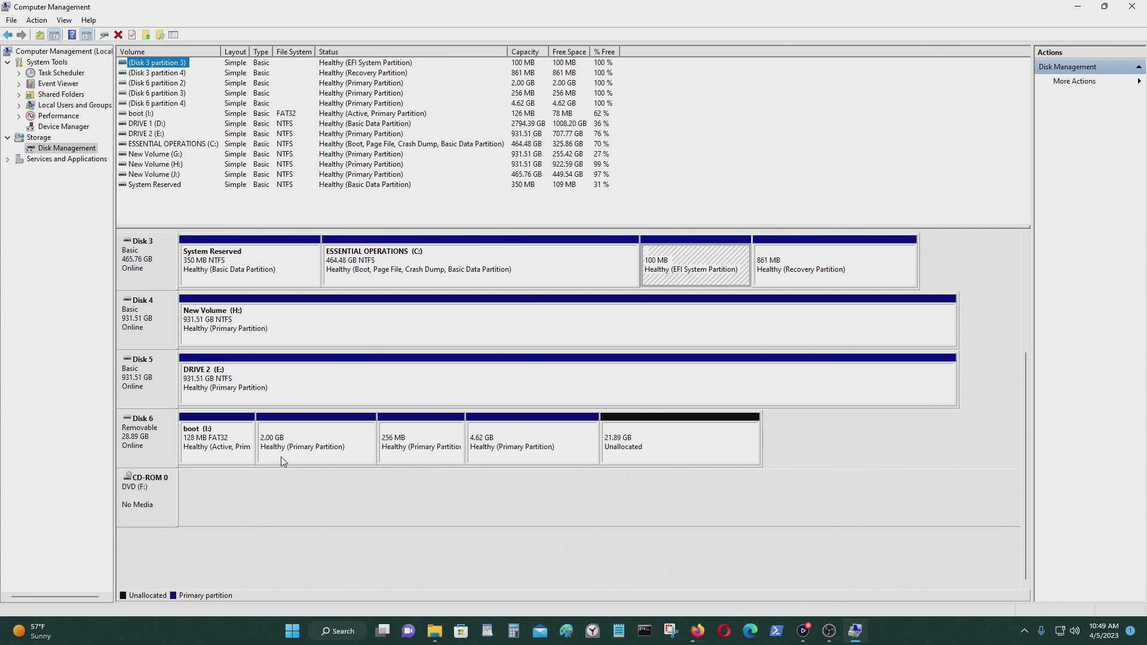
{"action": "right_click", "coordinate": [225, 446]}
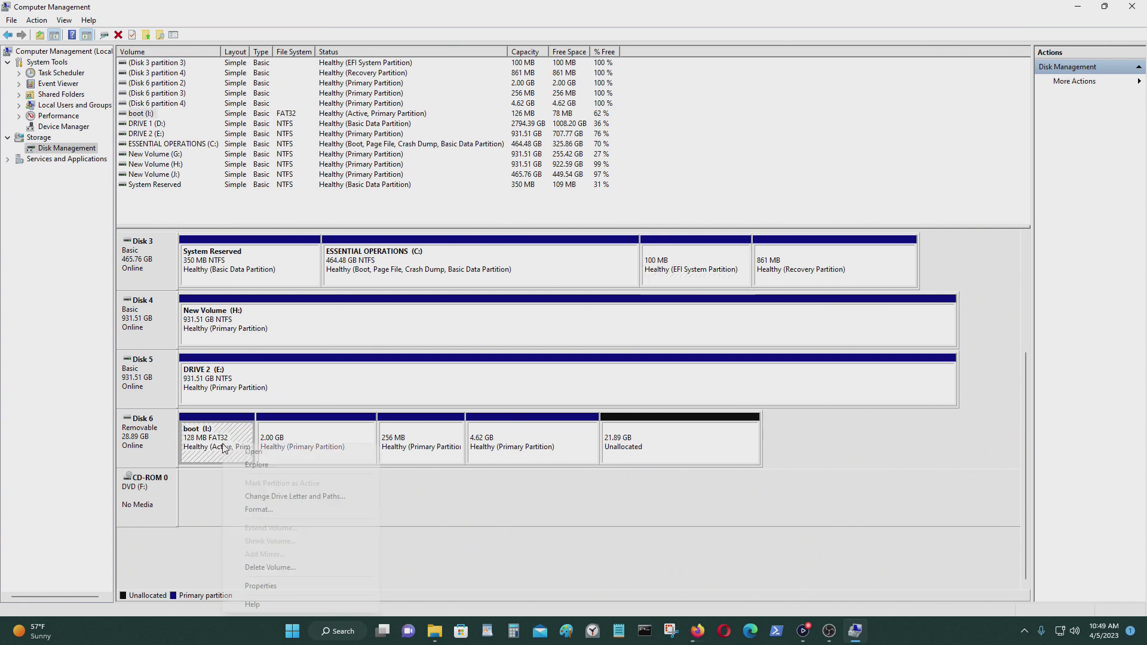
{"action": "left_click", "coordinate": [300, 568]}
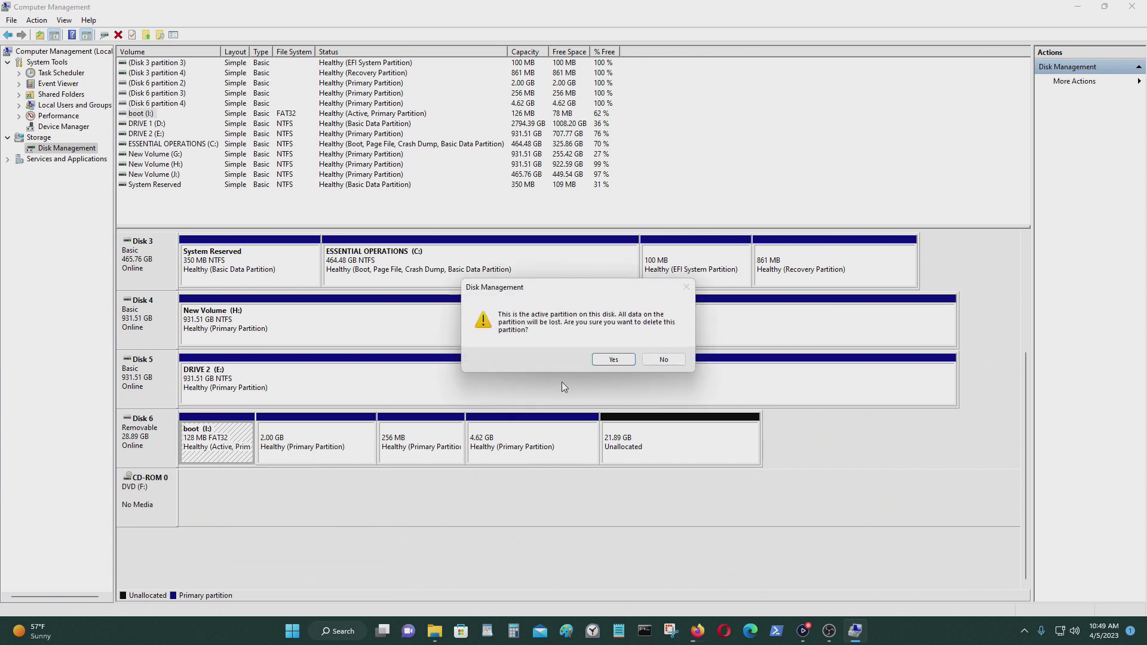
{"action": "left_click", "coordinate": [628, 361]}
Delete the 2.00 GB primary partition on removable Disk 6 and confirm the deletion
{"action": "right_click", "coordinate": [308, 444]}
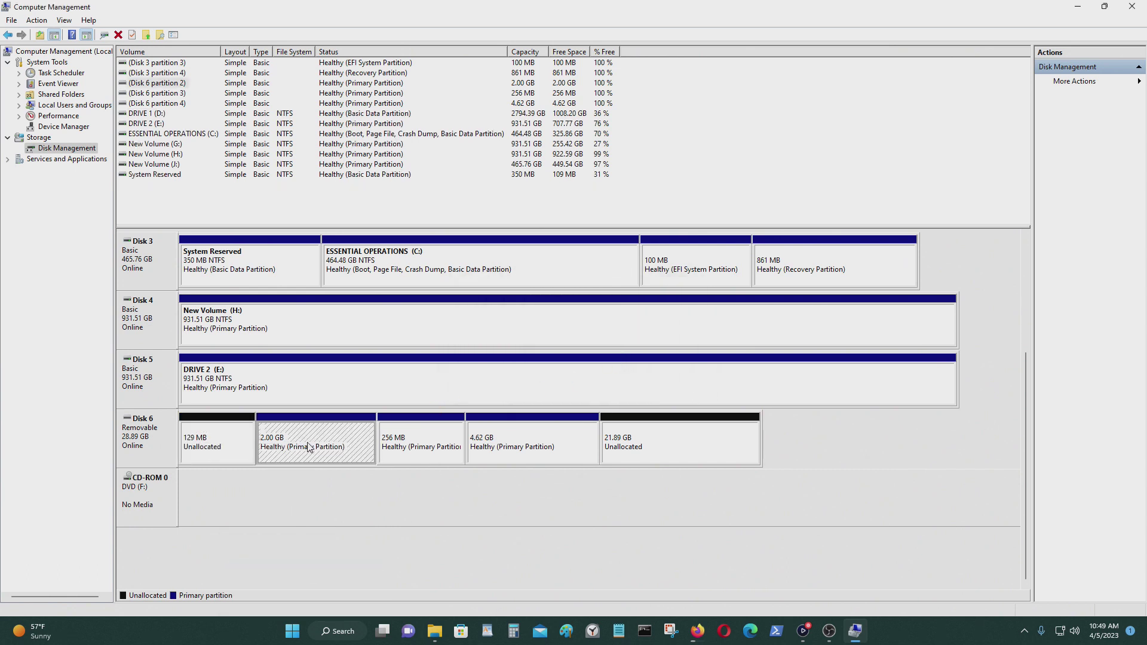
{"action": "left_click", "coordinate": [407, 559]}
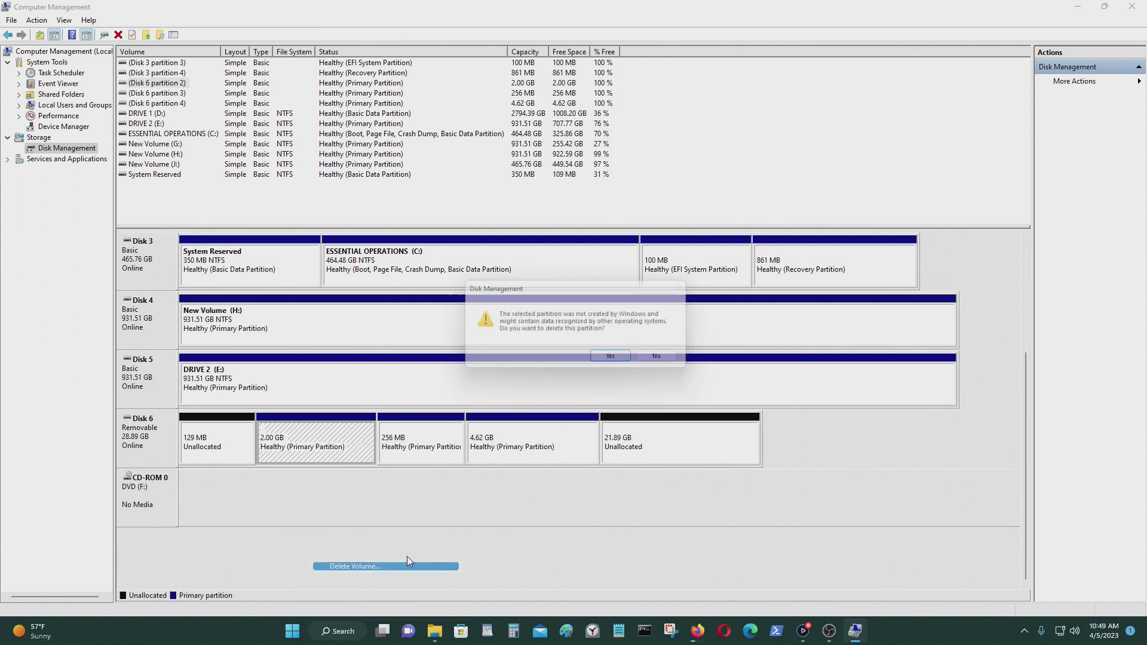
{"action": "left_click", "coordinate": [605, 358]}
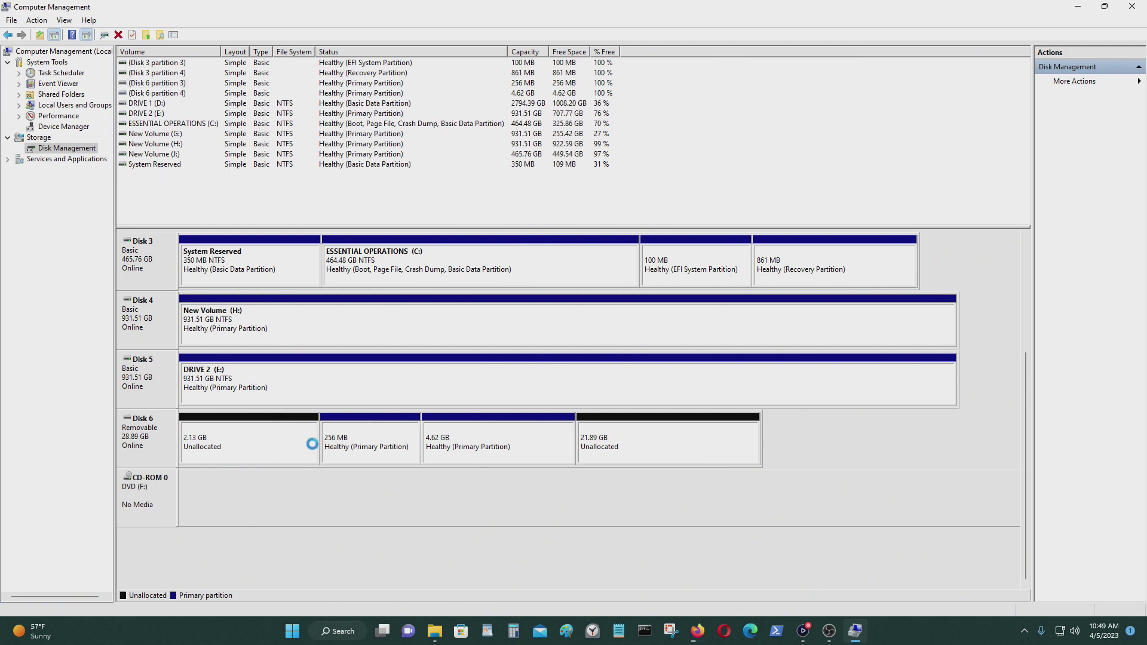
Delete the 256 MB primary partition on removable Disk 6 and confirm the deletion
{"action": "right_click", "coordinate": [370, 446]}
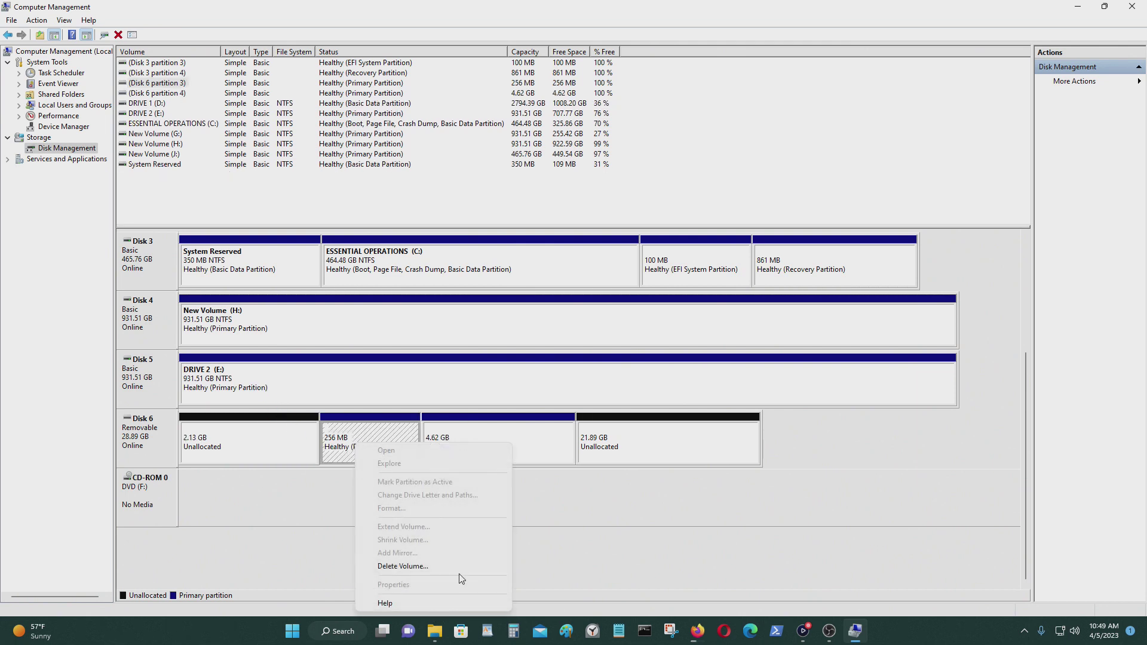
{"action": "left_click", "coordinate": [403, 566]}
{"action": "left_click", "coordinate": [614, 359]}
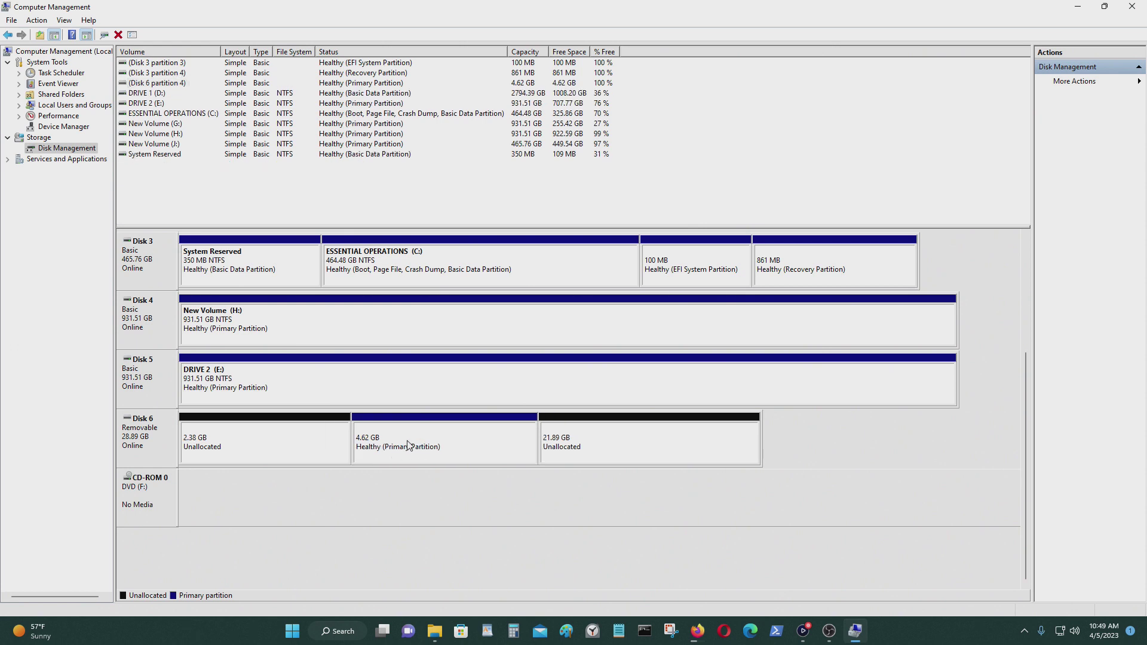
Delete the remaining 4.62 GB primary partition on removable Disk 6 and confirm the deletion
{"action": "left_click", "coordinate": [408, 445]}
{"action": "right_click", "coordinate": [408, 445]}
{"action": "left_click", "coordinate": [447, 563]}
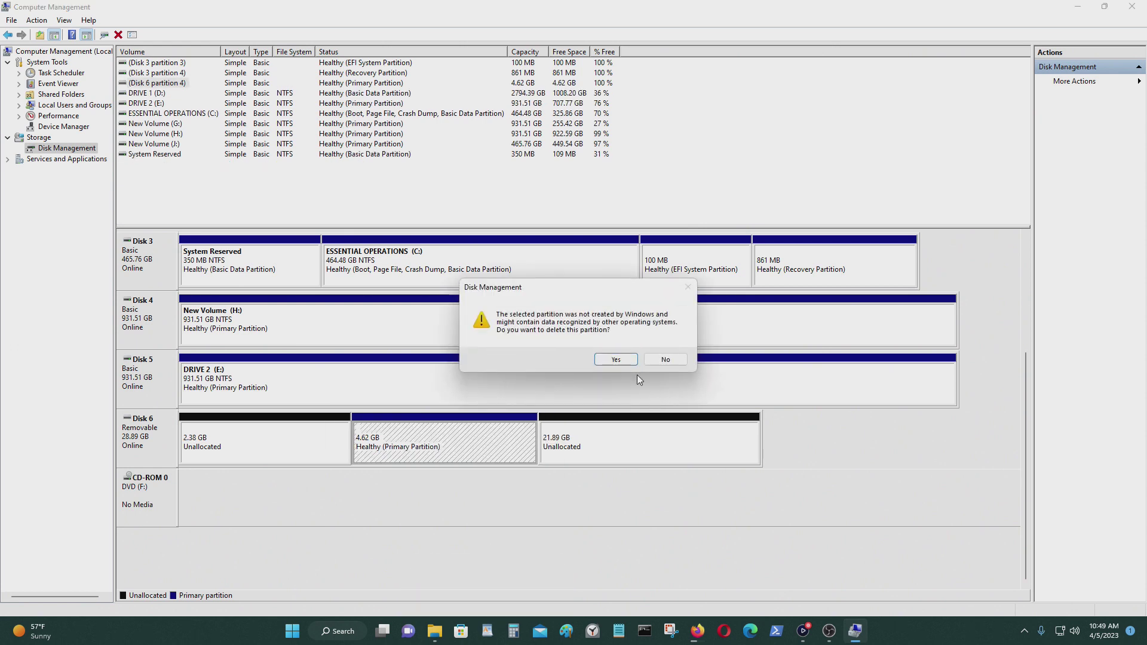
{"action": "left_click", "coordinate": [606, 360]}
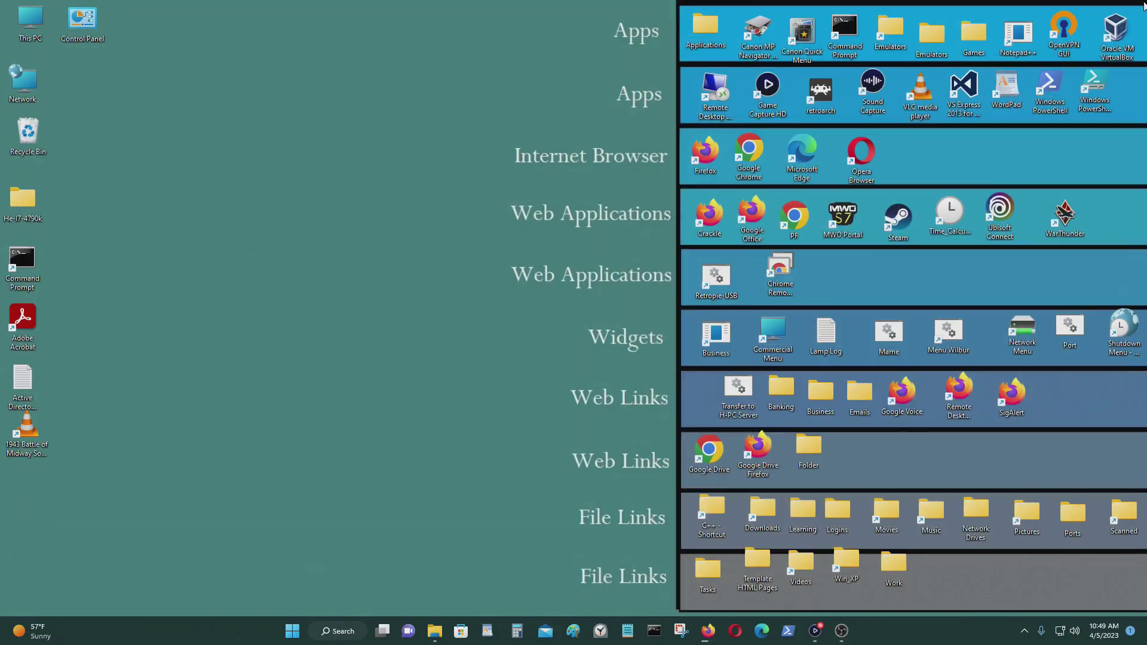
Close Disk Management and open the Downloads folder on DRIVE 1 (D:) in File Explorer
{"action": "left_click", "coordinate": [1132, 7]}
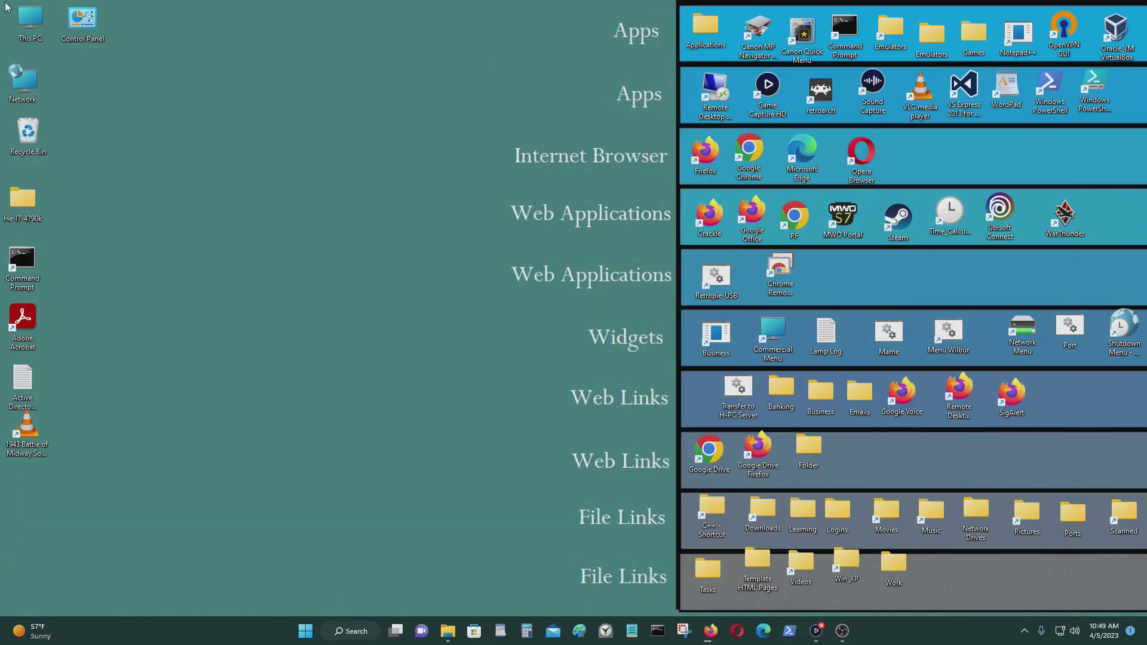
{"action": "double_click", "coordinate": [30, 23]}
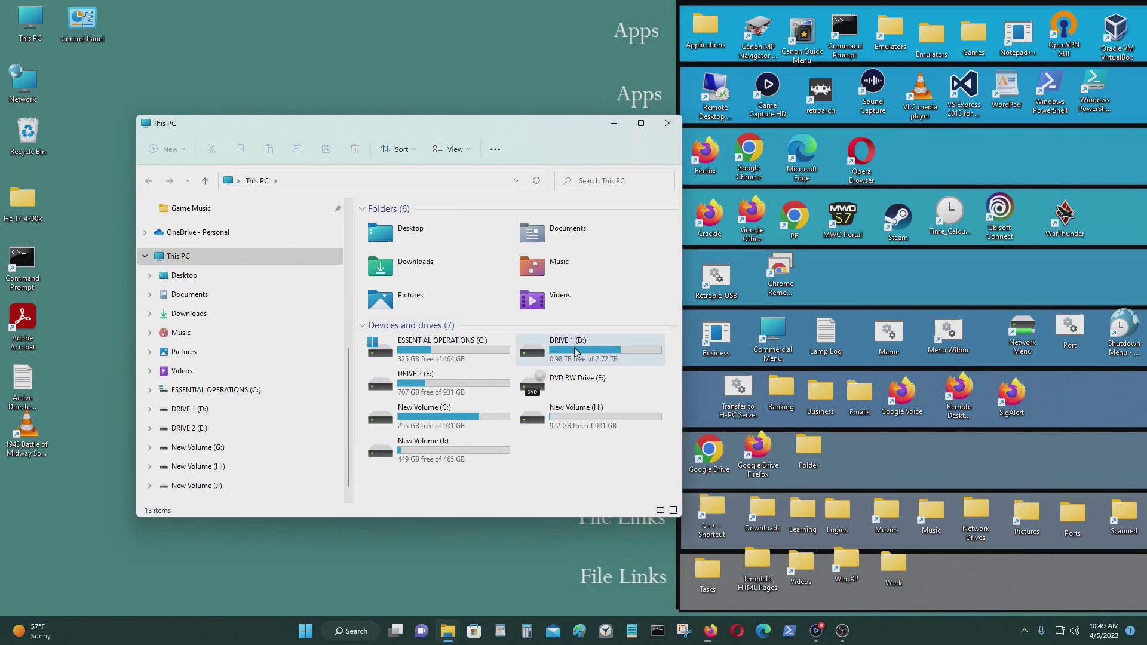
{"action": "double_click", "coordinate": [575, 351]}
{"action": "double_click", "coordinate": [455, 339]}
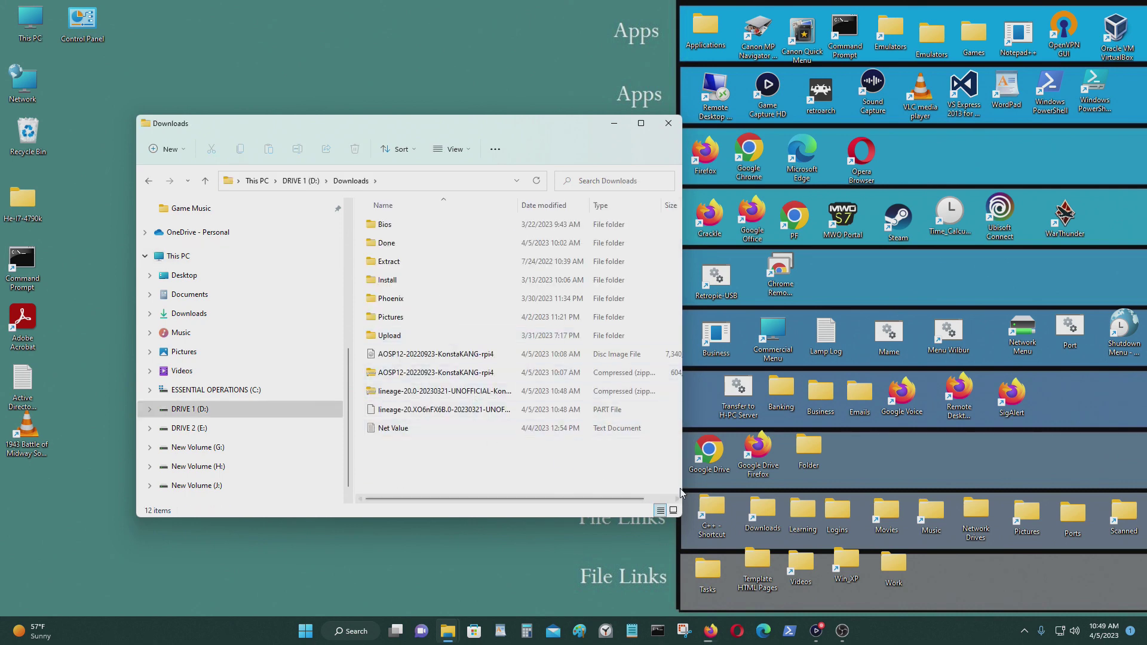
Switch to Firefox to check the LineageOS zip's download progress and review the Raspberry Pi guide's list of required files
{"action": "left_click", "coordinate": [711, 631]}
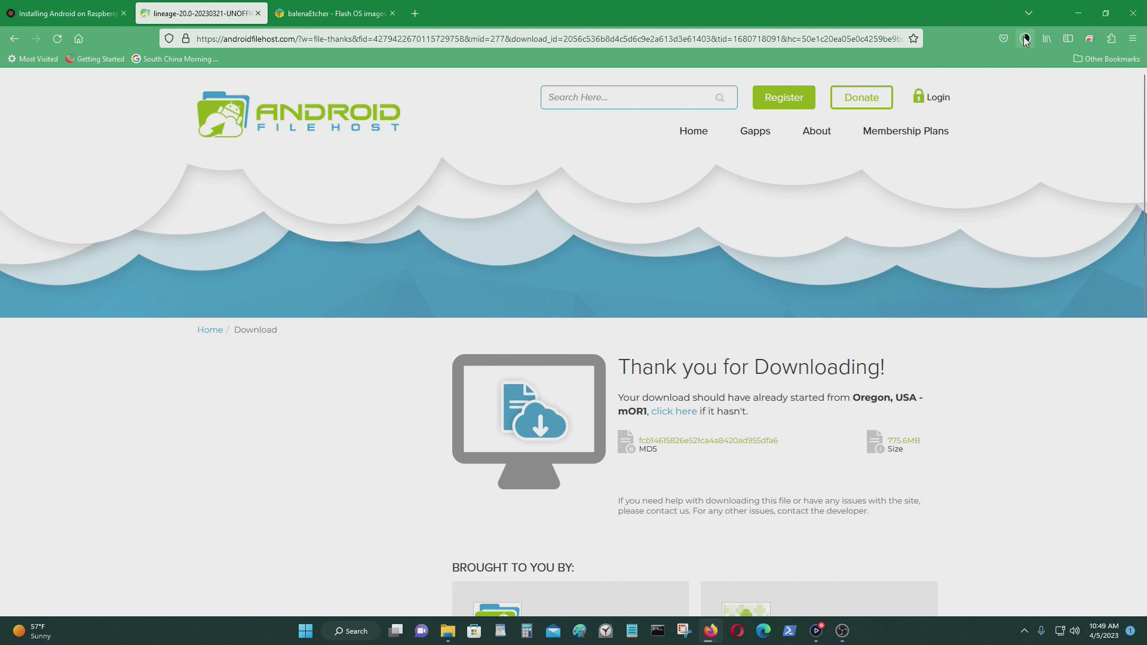
{"action": "left_click", "coordinate": [1025, 40]}
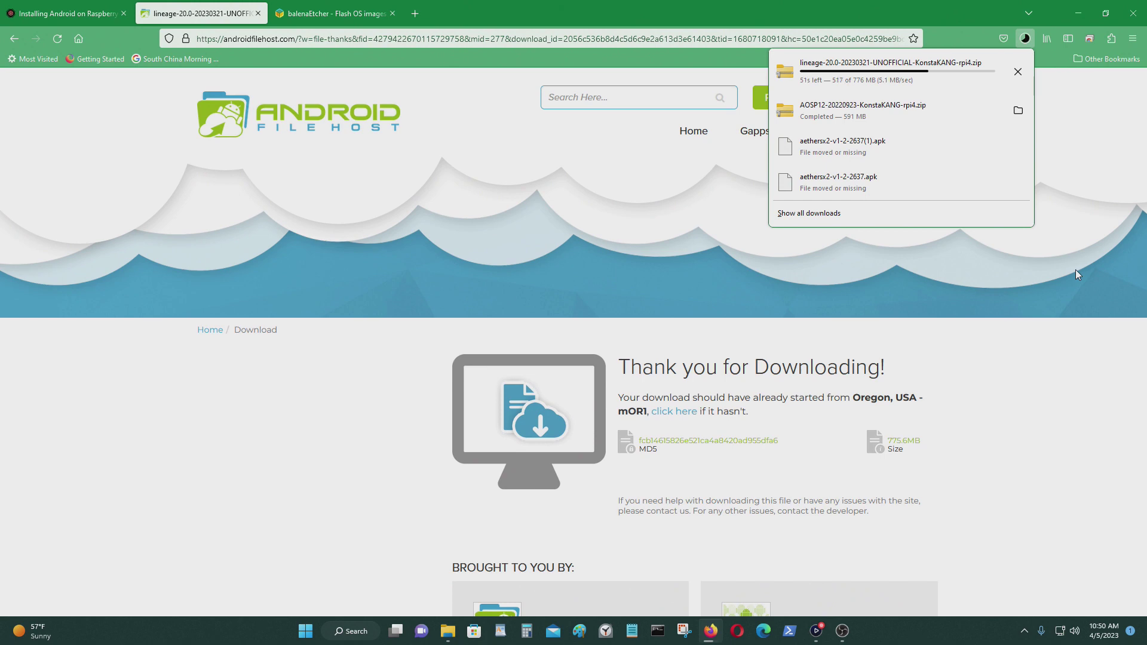
{"action": "left_click", "coordinate": [66, 14]}
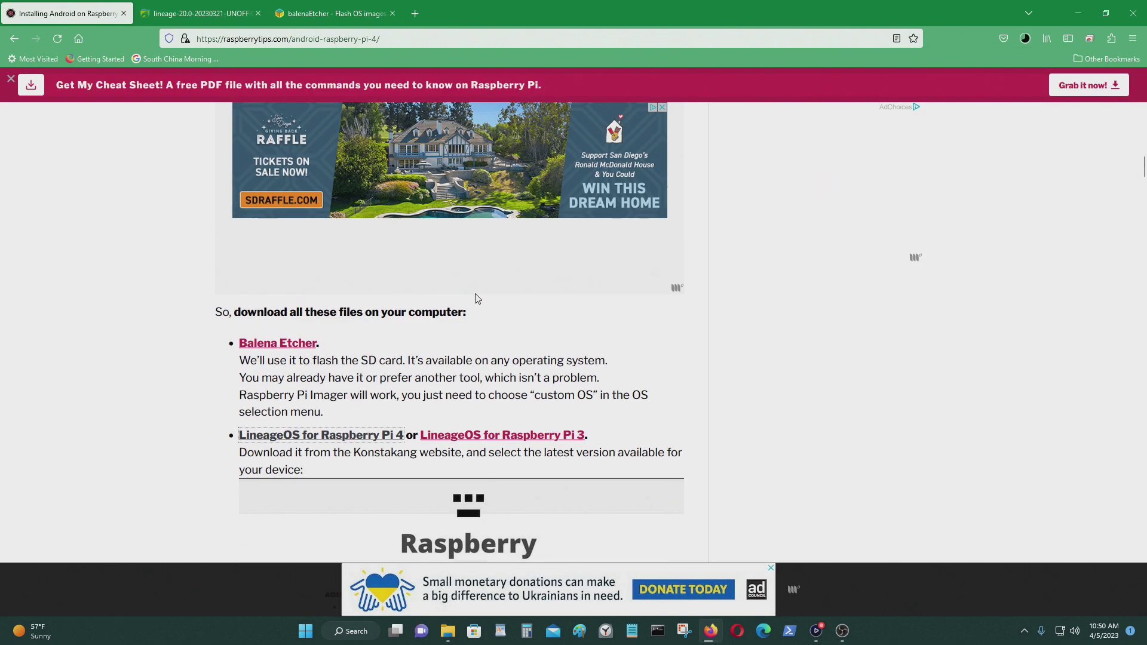
{"action": "scroll", "coordinate": [529, 379], "scroll_direction": "down", "scroll_amount": 5}
{"action": "scroll", "coordinate": [519, 383], "scroll_direction": "up", "scroll_amount": 3}
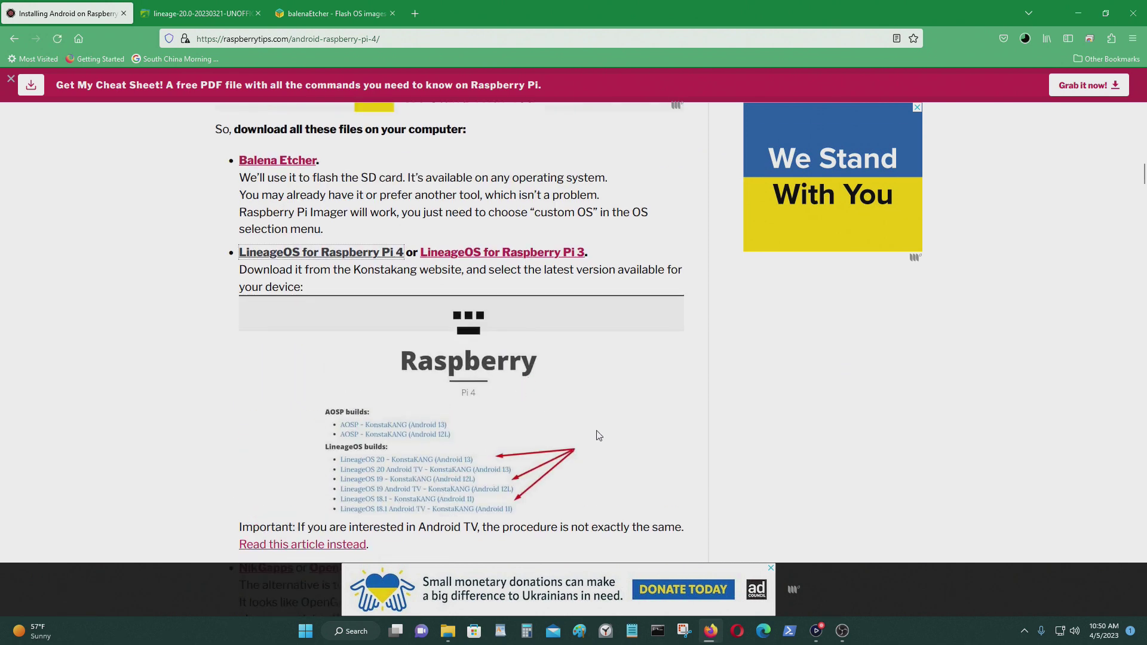
{"action": "left_click", "coordinate": [1084, 5]}
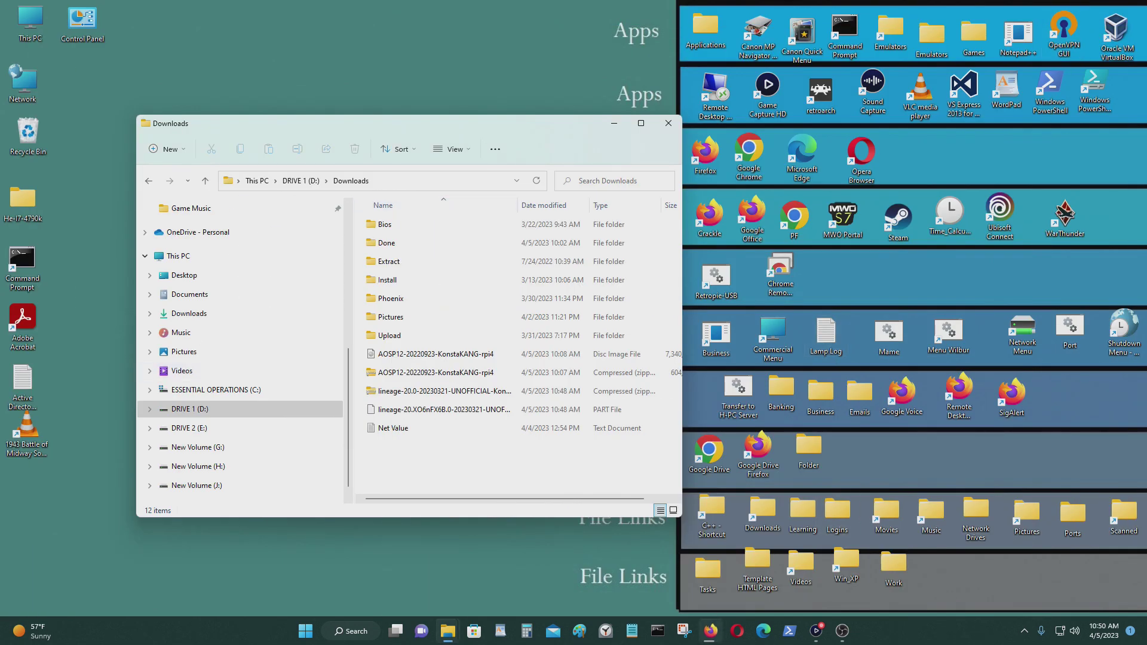
Recheck the LineageOS zip's download progress in Firefox, then return to the Downloads folder
{"action": "left_click", "coordinate": [710, 631]}
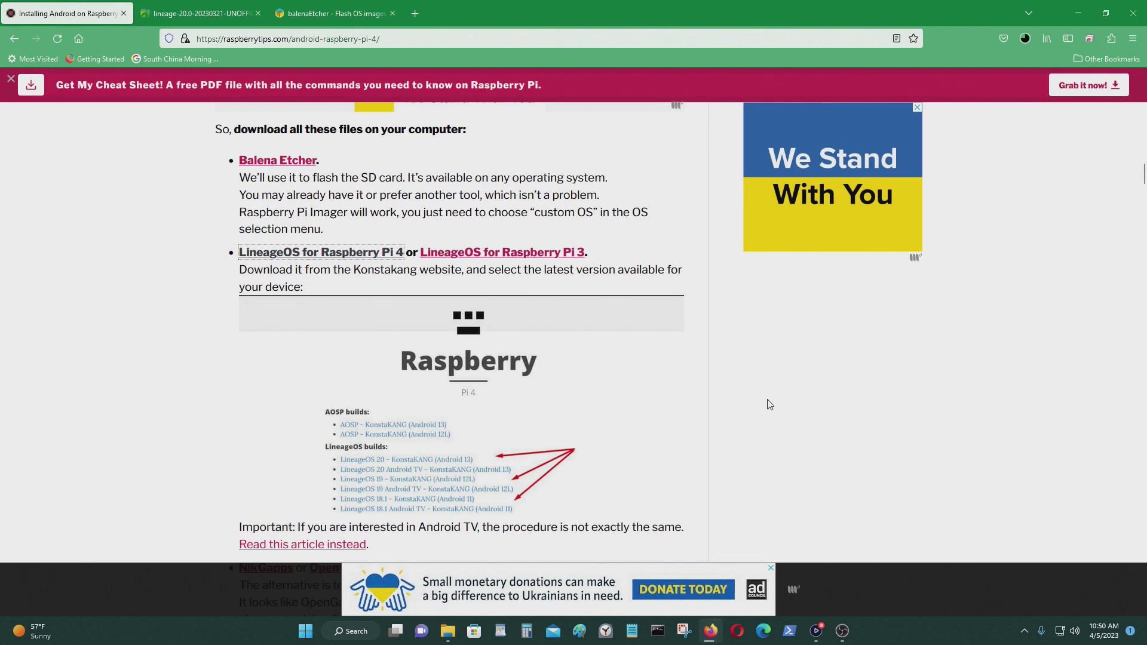
{"action": "left_click", "coordinate": [1025, 40]}
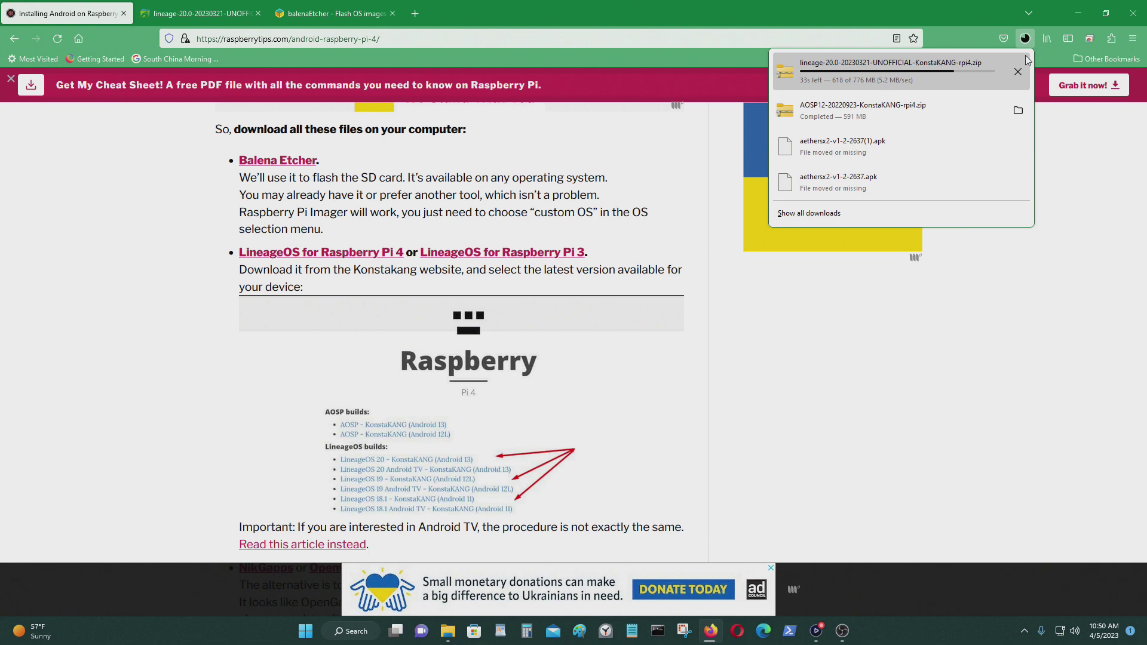
{"action": "left_click", "coordinate": [1079, 6]}
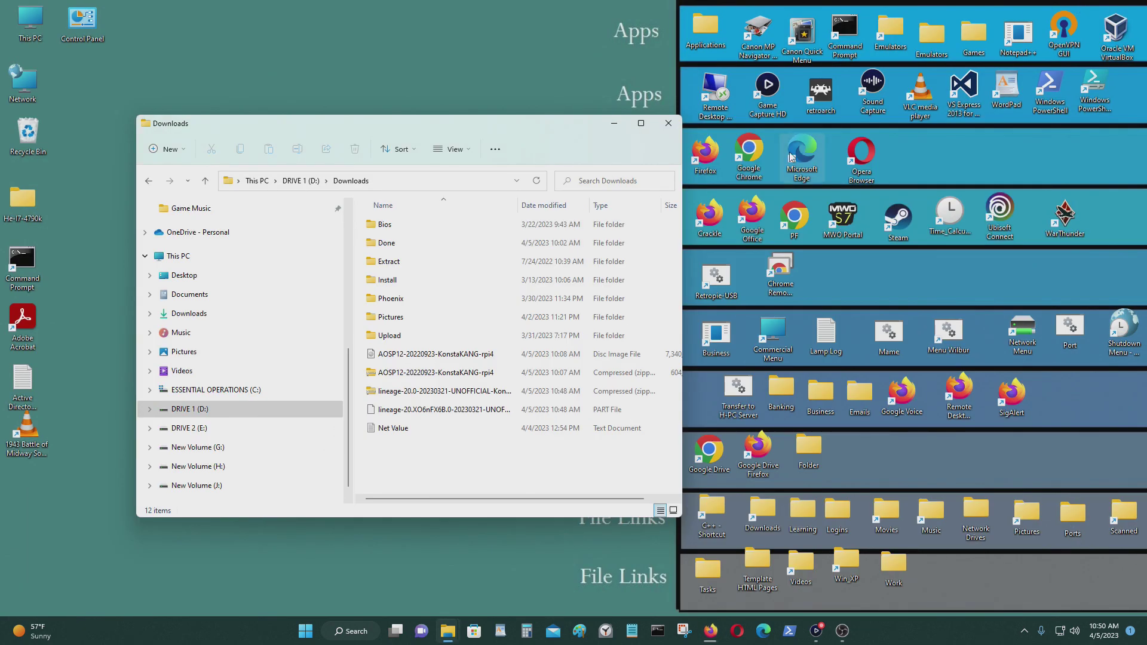
{"action": "left_click", "coordinate": [604, 358]}
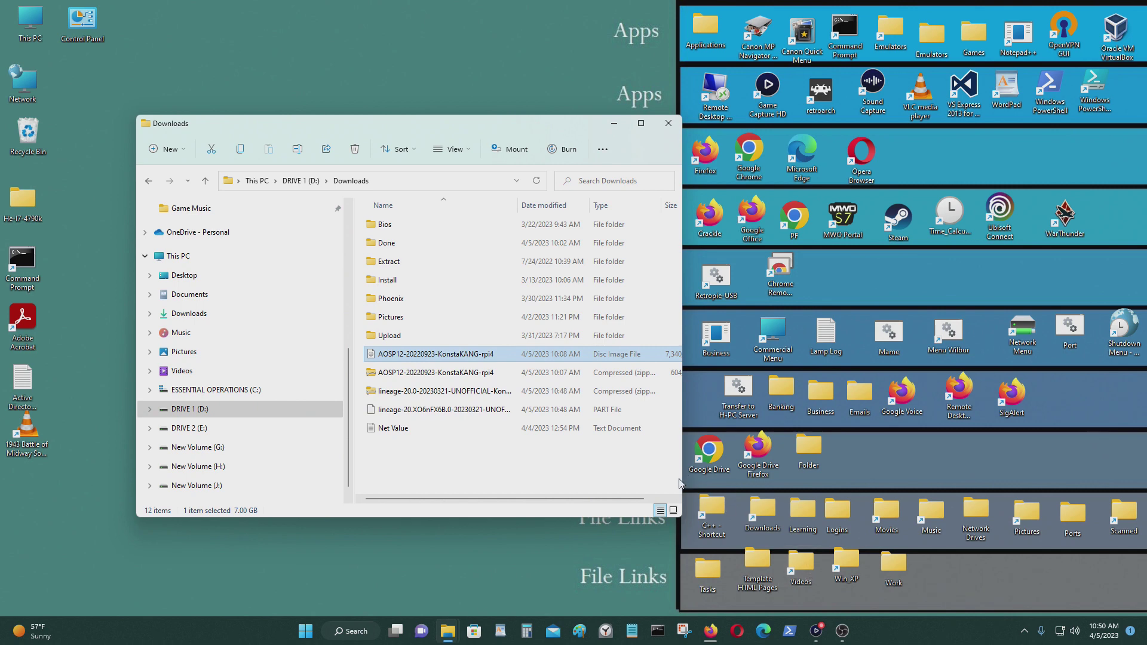
{"action": "mouse_move", "coordinate": [709, 635]}
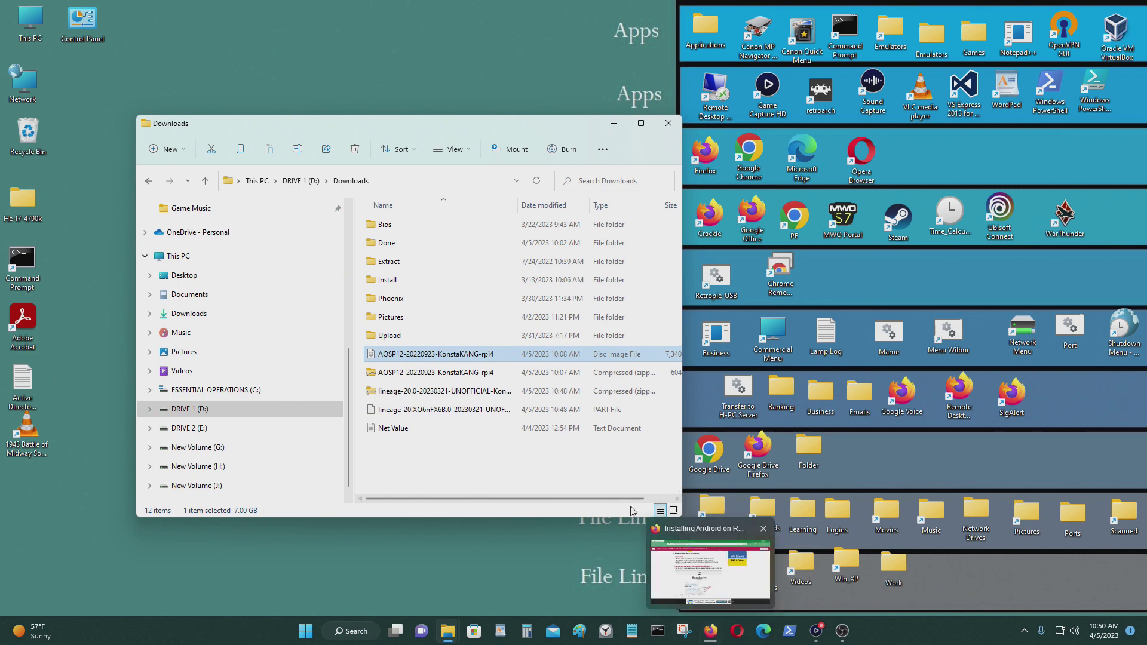
{"action": "scroll", "coordinate": [657, 499], "scroll_direction": "right", "scroll_amount": 2}
{"action": "left_click", "coordinate": [641, 123]}
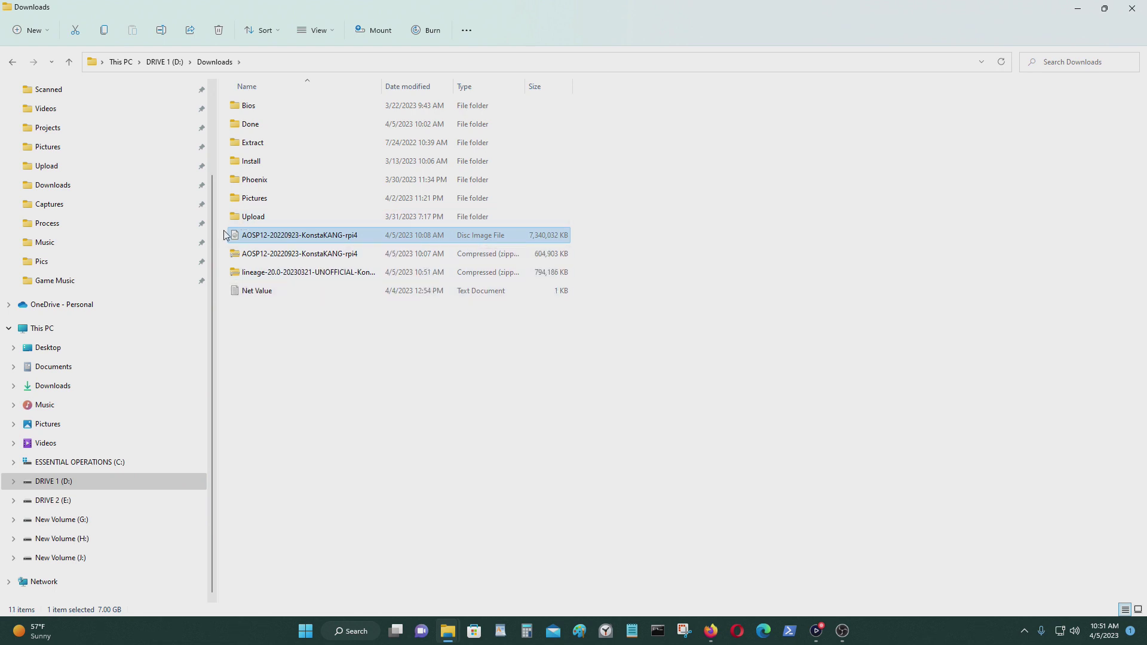
{"action": "left_click_drag", "start_coordinate": [224, 234], "coordinate": [276, 260]}
{"action": "key", "text": "Delete"}
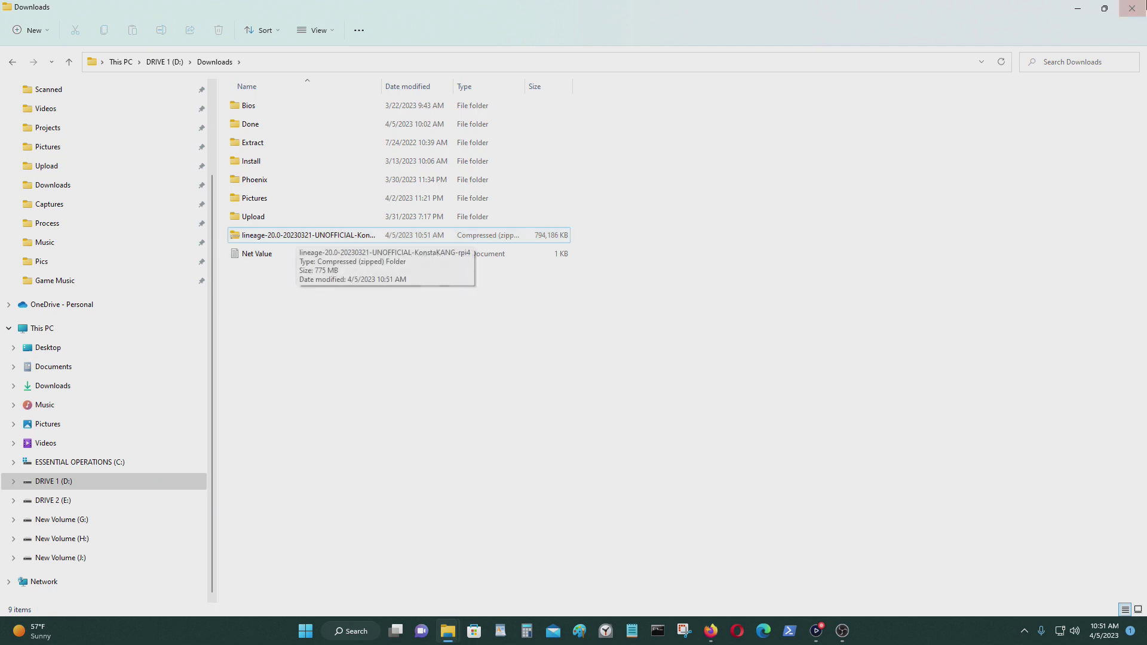
Restore the Downloads window to a smaller size and place a new This PC window beside it
{"action": "left_click", "coordinate": [1104, 9]}
{"action": "left_click_drag", "start_coordinate": [567, 135], "coordinate": [1027, 115]}
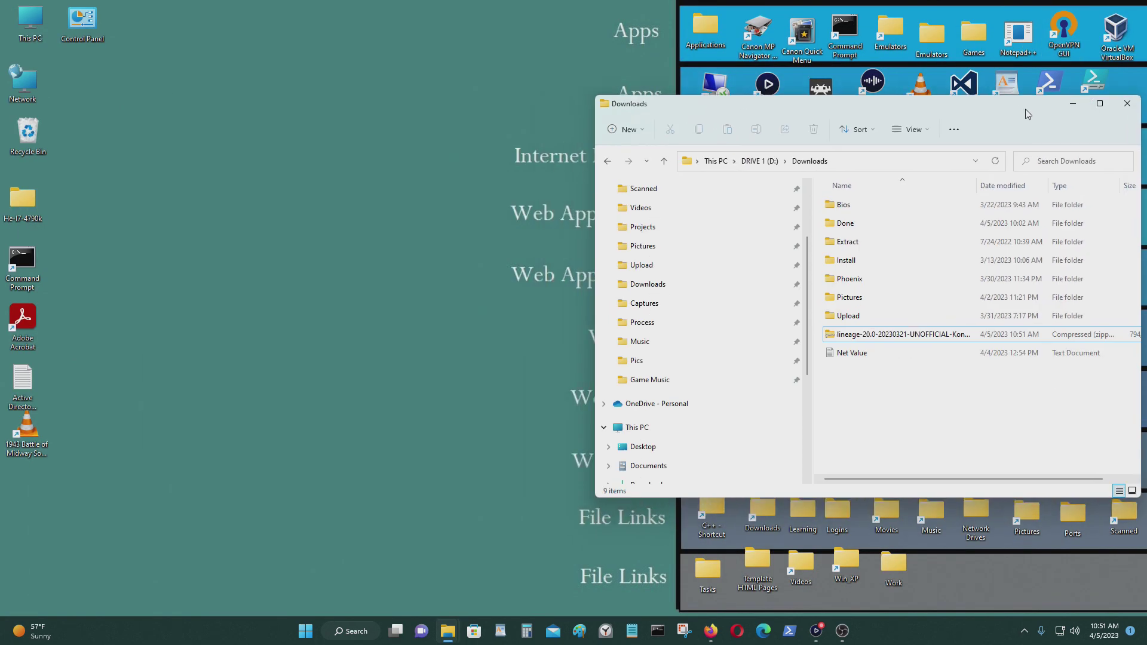
{"action": "double_click", "coordinate": [30, 20]}
{"action": "mouse_move", "coordinate": [275, 8]}
{"action": "left_mouse_down"}
{"action": "mouse_move", "coordinate": [275, 89]}
{"action": "mouse_move", "coordinate": [275, 22]}
{"action": "left_mouse_up"}
{"action": "left_click_drag", "start_coordinate": [387, 37], "coordinate": [426, 117]}
Copy the D:\Downloads path from the first File Explorer window and open that folder in the second one
{"action": "left_click", "coordinate": [840, 166]}
{"action": "right_click", "coordinate": [729, 166]}
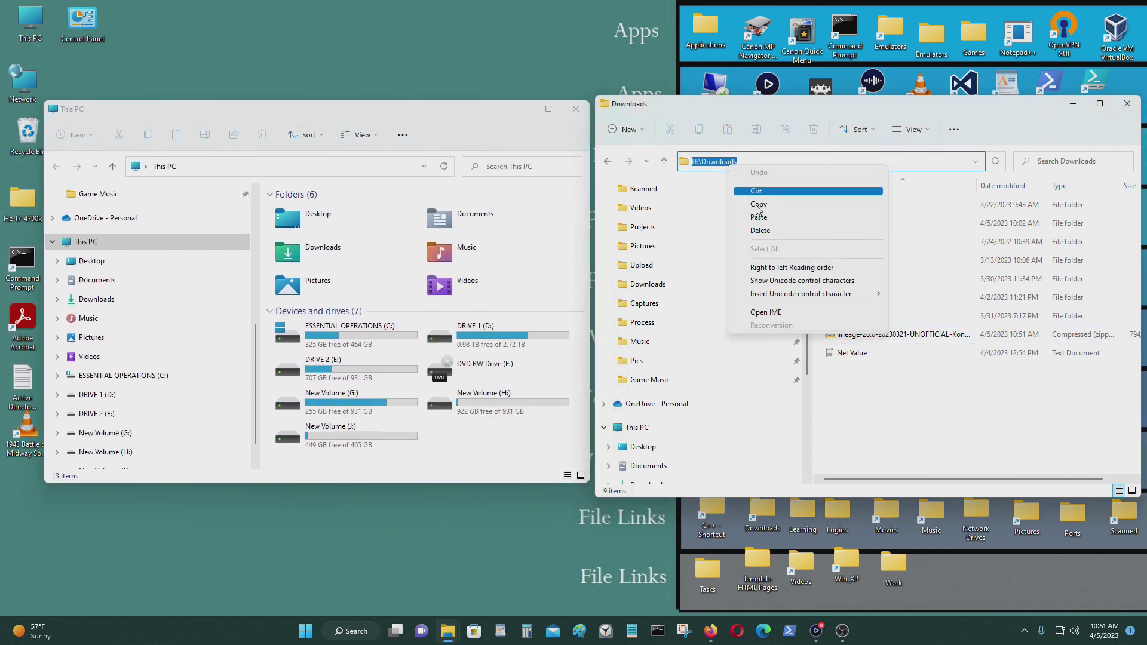
{"action": "left_click", "coordinate": [764, 206]}
{"action": "left_click", "coordinate": [351, 164]}
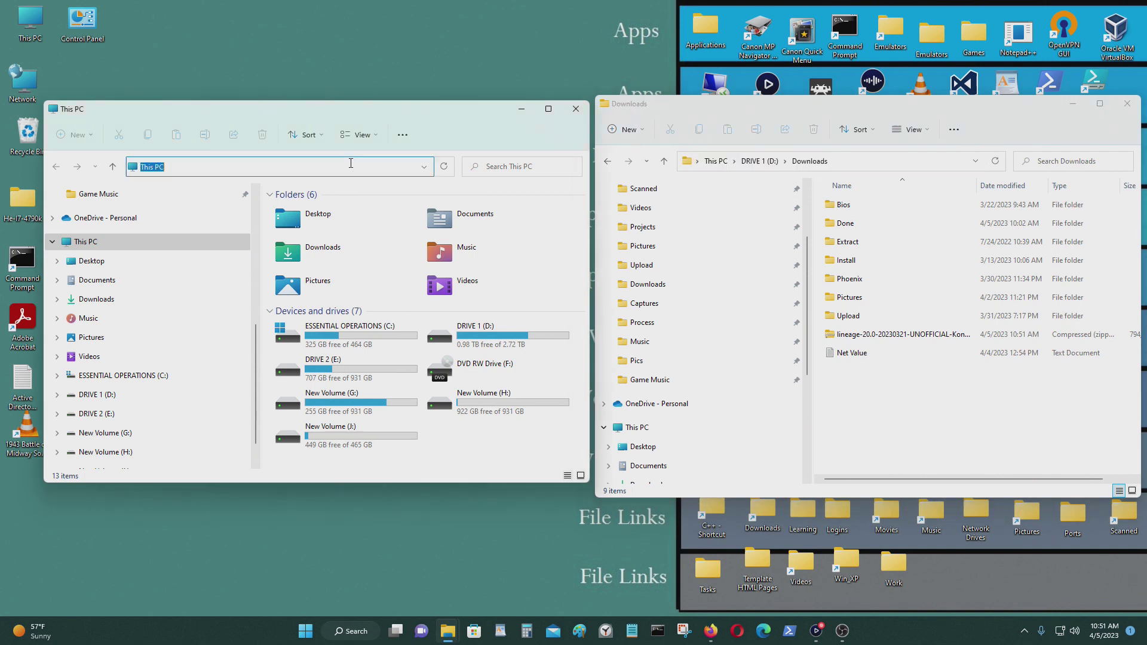
{"action": "right_click", "coordinate": [215, 170]}
{"action": "left_click", "coordinate": [263, 223]}
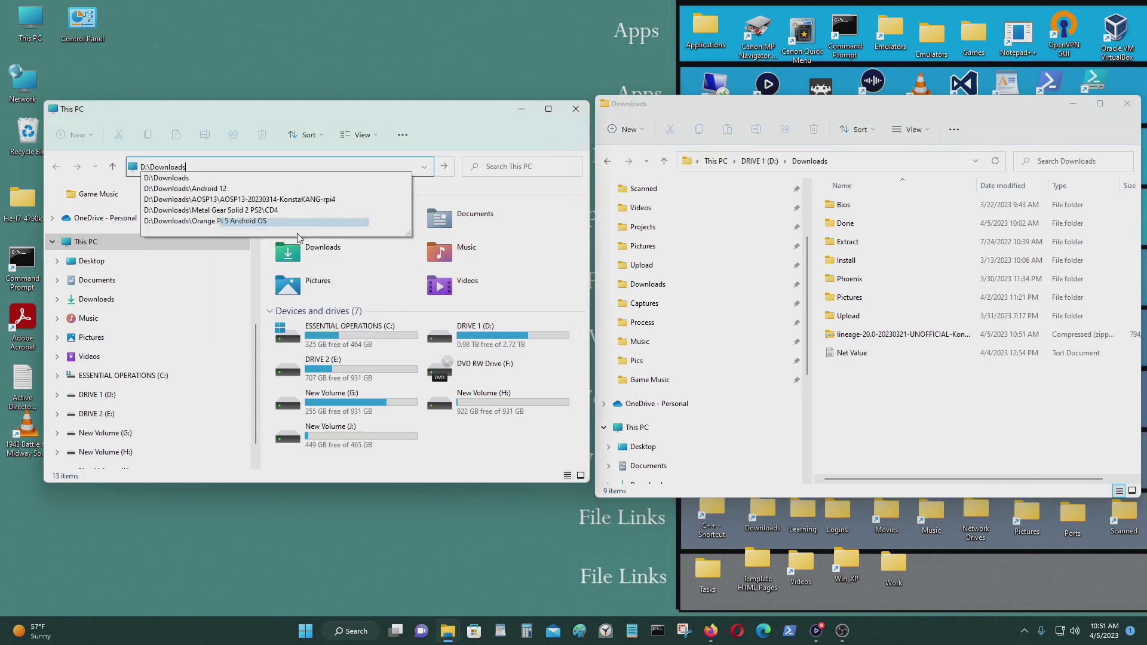
{"action": "key", "text": "Return"}
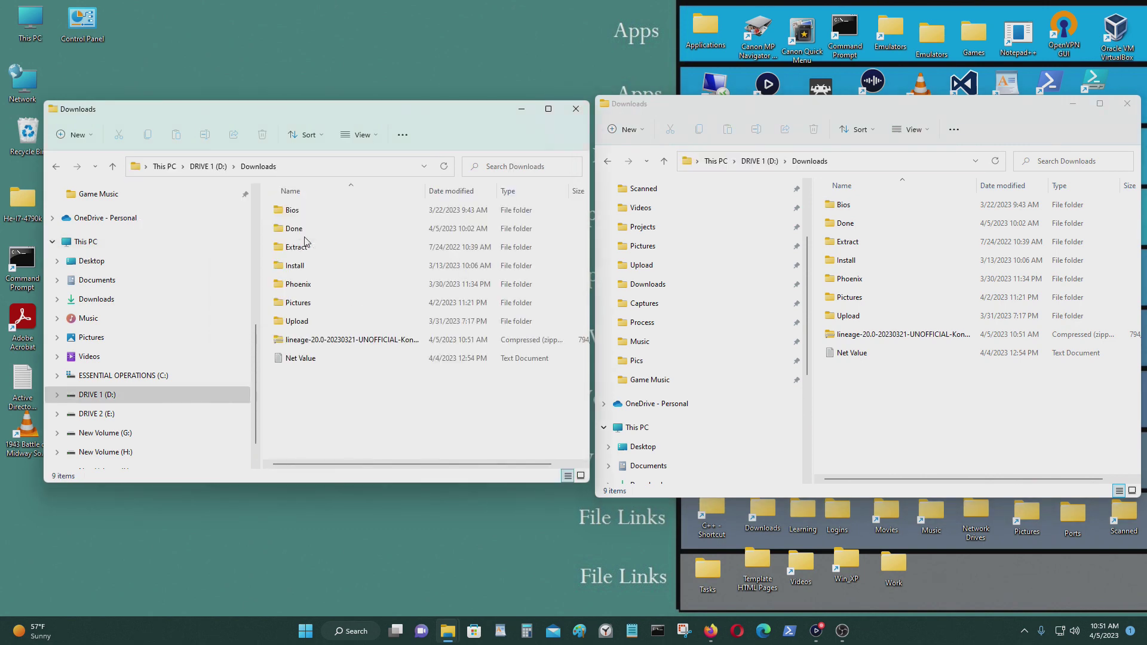
Extract the disc image from the lineage-20.0-20230321-UNOFFICIAL-KonstaKANG-rpi4 zip into D:\Downloads and close the zip's window
{"action": "left_click", "coordinate": [941, 336]}
{"action": "double_click", "coordinate": [942, 336]}
{"action": "left_click_drag", "start_coordinate": [867, 201], "coordinate": [430, 413]}
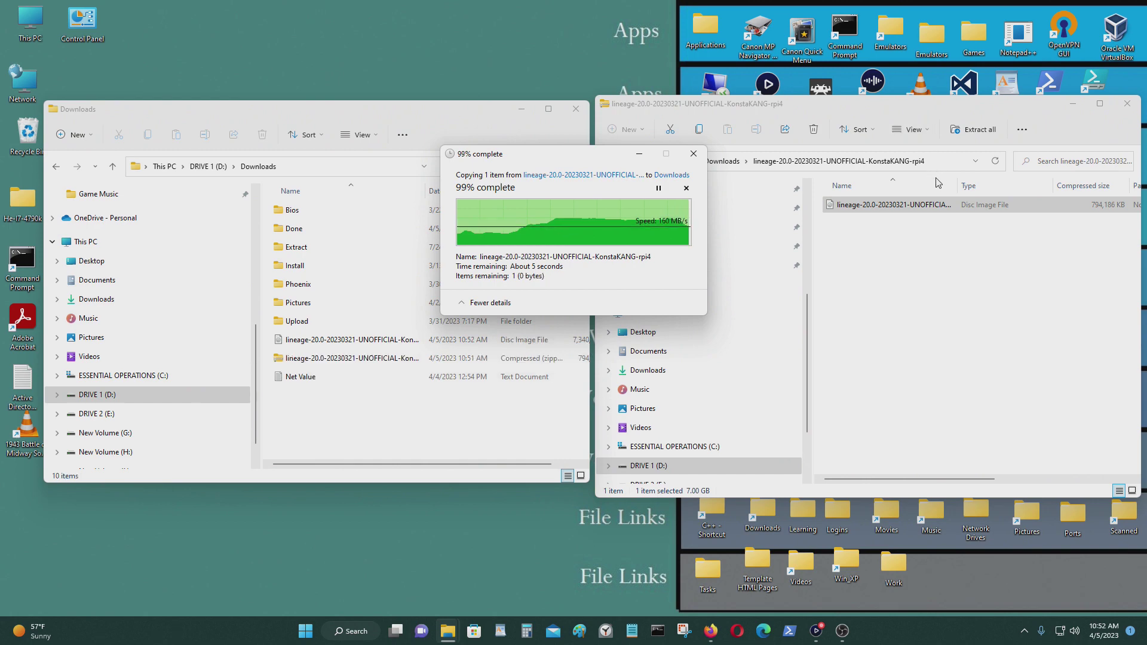
{"action": "left_click", "coordinate": [1127, 104]}
{"action": "left_click_drag", "start_coordinate": [502, 118], "coordinate": [471, 202]}
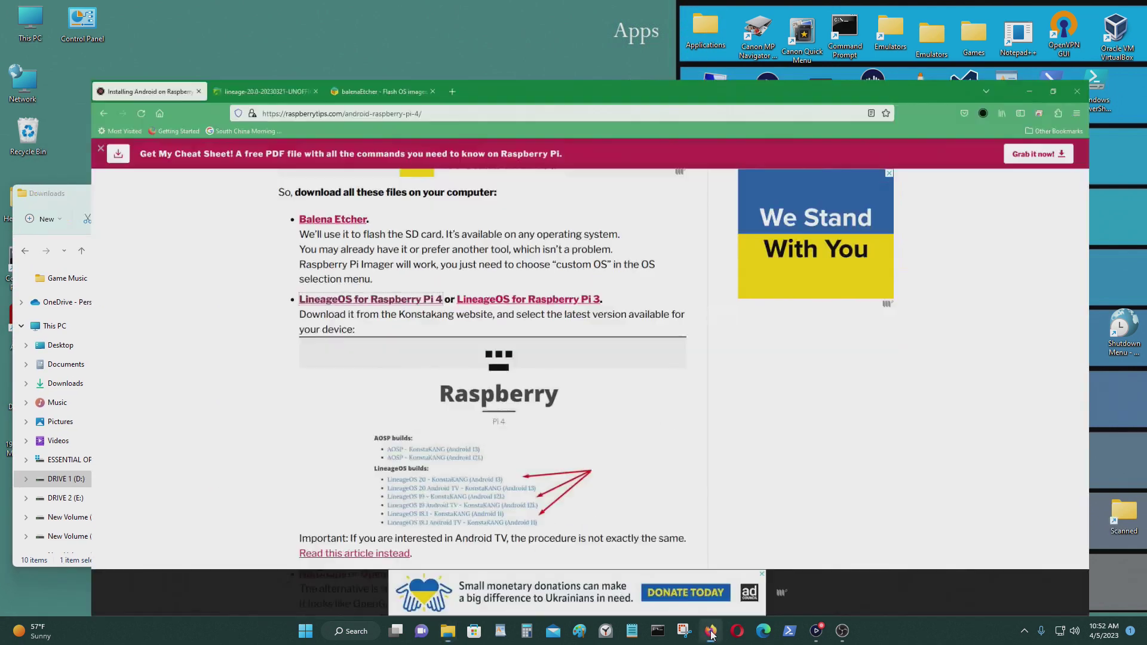
Switch to Firefox to view the balenaEtcher download page, then return to the desktop
{"action": "left_click", "coordinate": [710, 631]}
{"action": "left_click", "coordinate": [285, 7]}
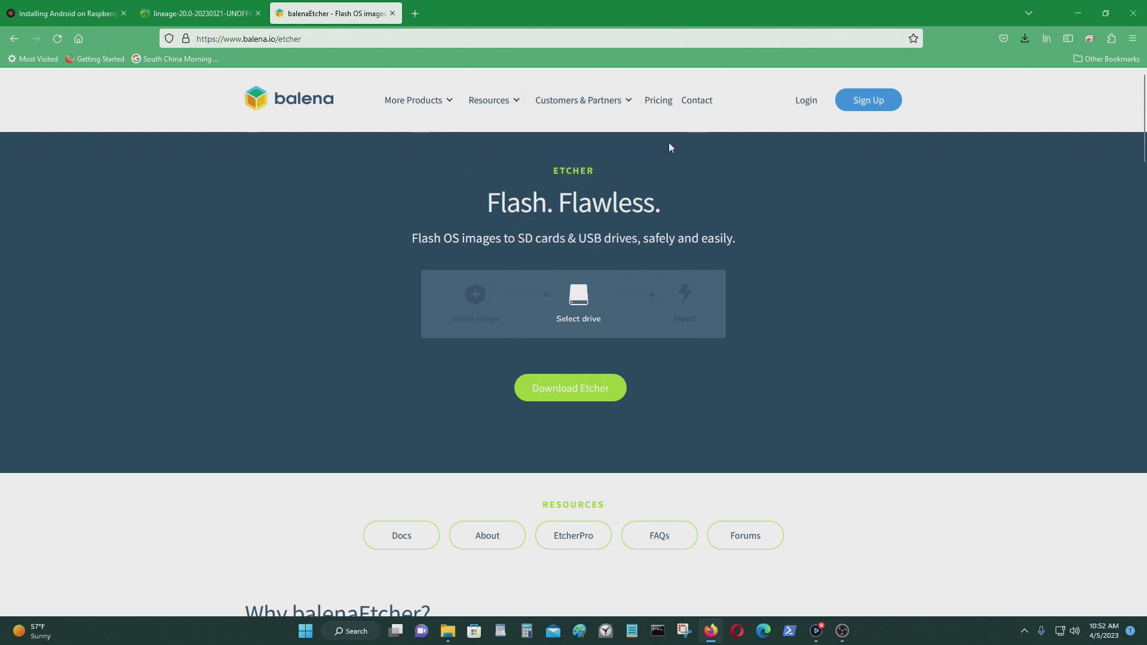
{"action": "mouse_move", "coordinate": [419, 94]}
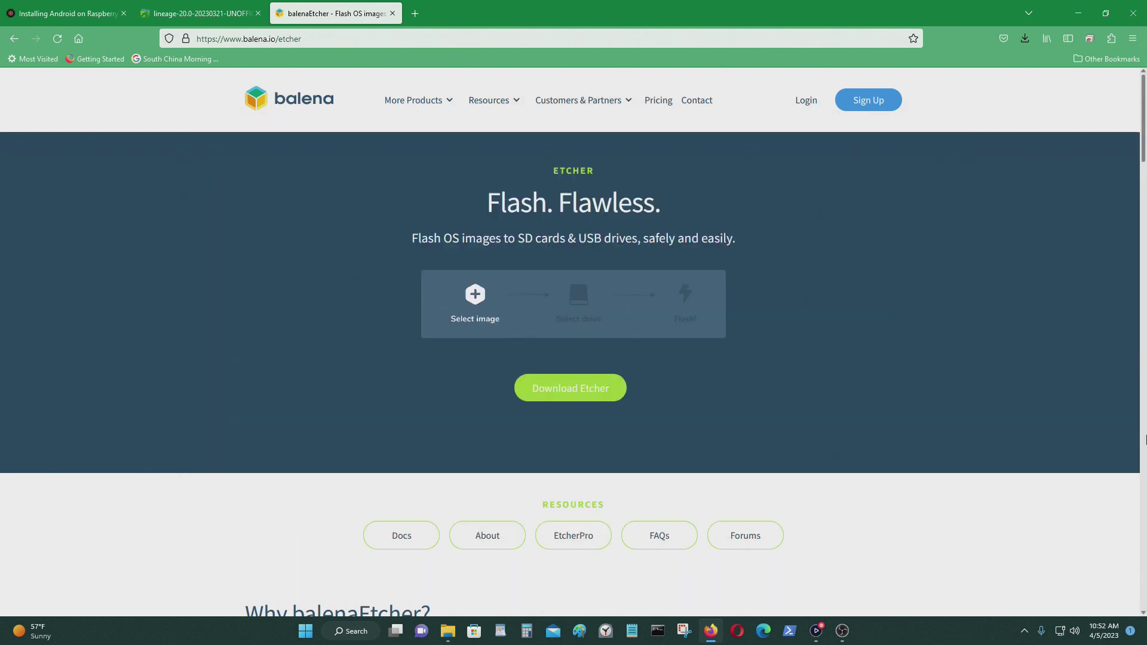
{"action": "left_click", "coordinate": [1077, 13]}
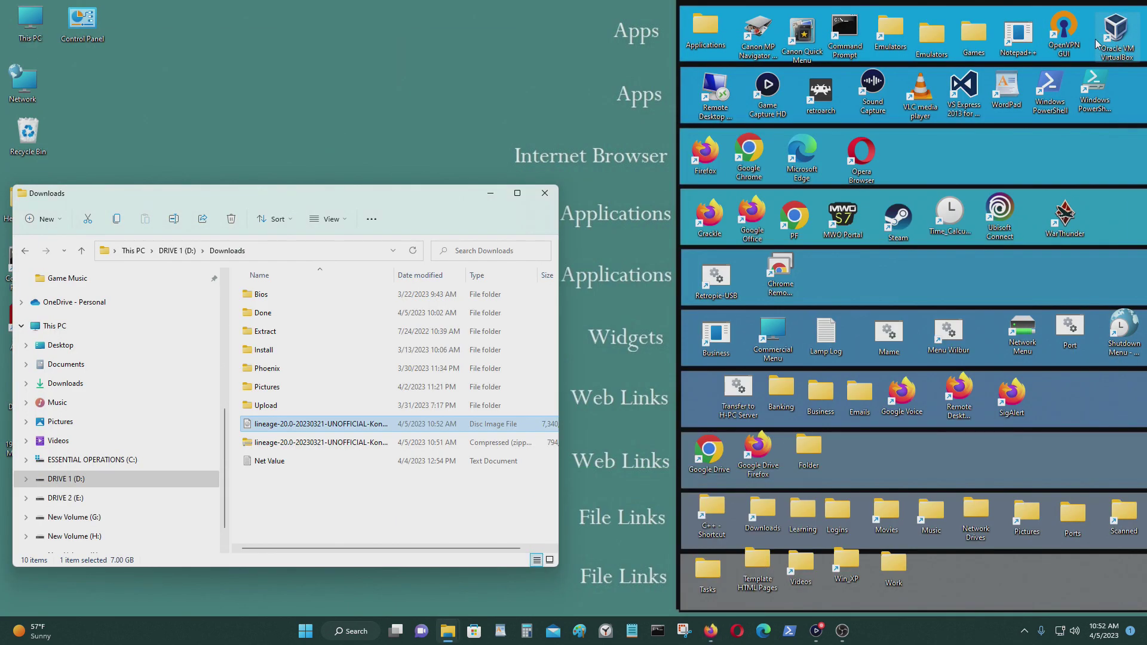
Launch balenaEtcher from the desktop Applications folder and place its window beside the Downloads window
{"action": "double_click", "coordinate": [705, 30]}
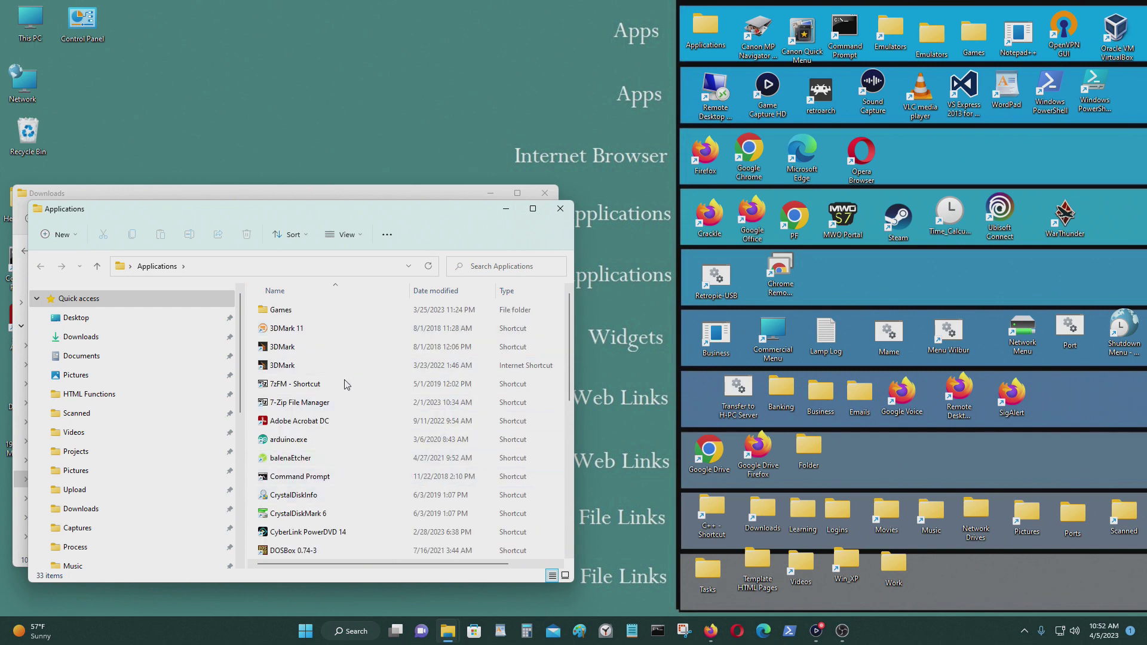
{"action": "left_click", "coordinate": [339, 461]}
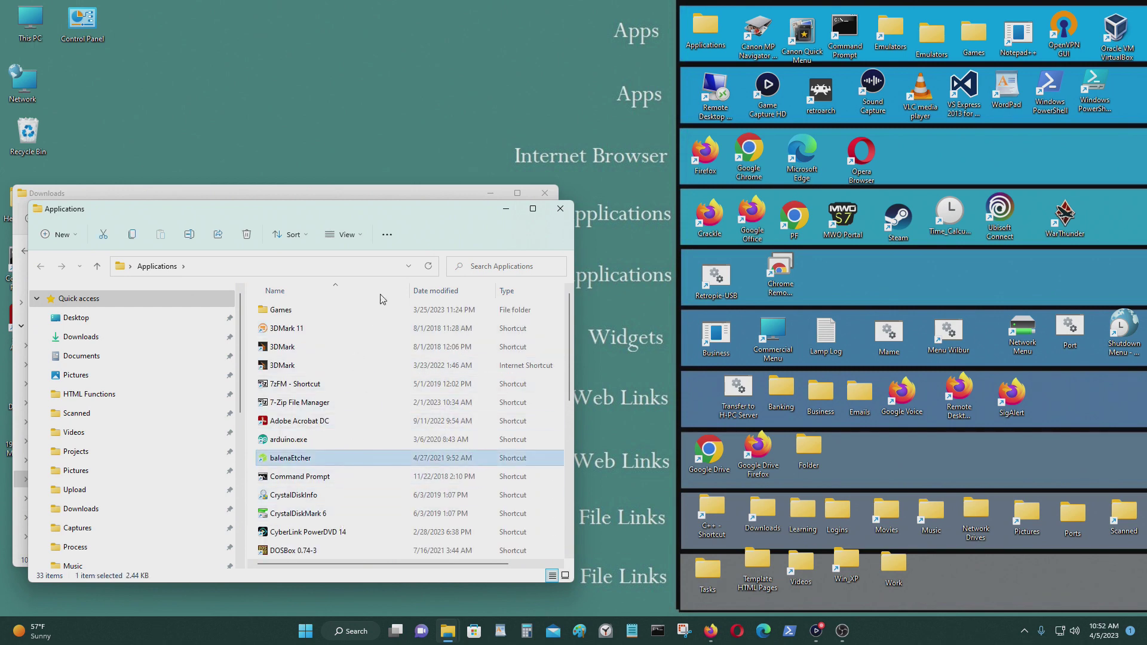
{"action": "left_click", "coordinate": [299, 197]}
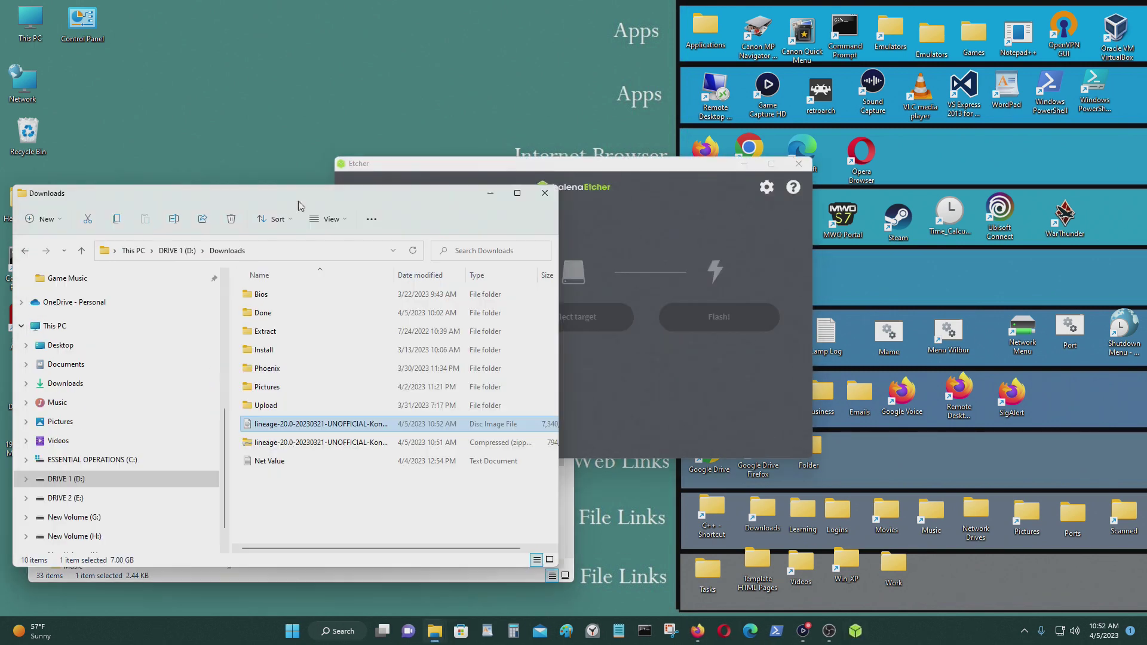
{"action": "left_click_drag", "start_coordinate": [608, 167], "coordinate": [843, 208]}
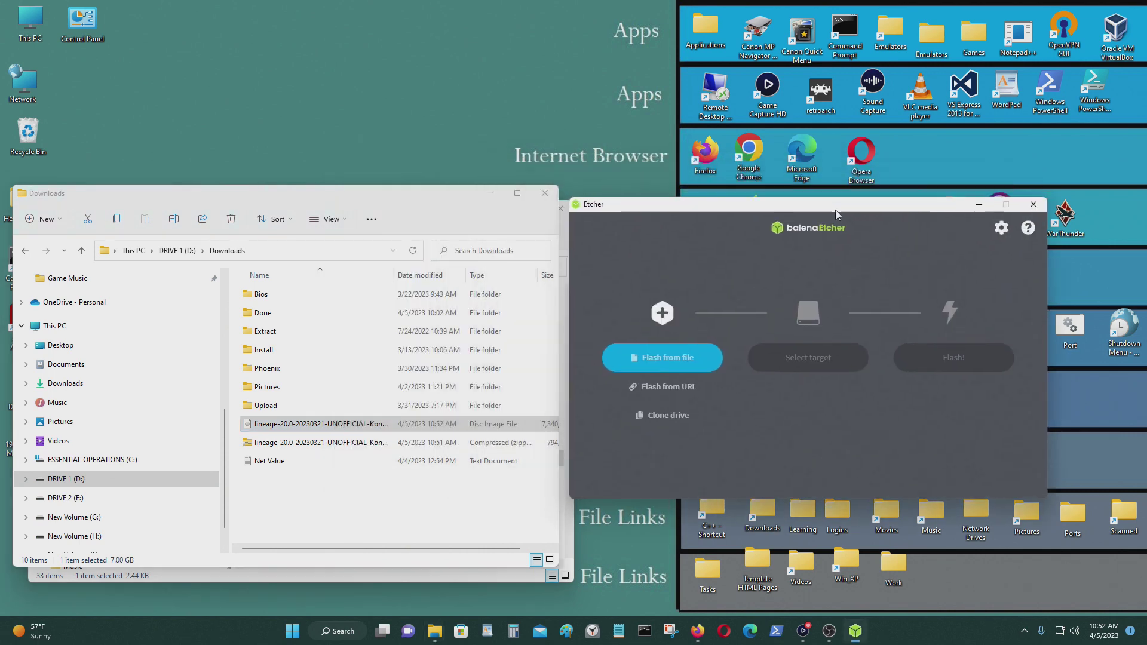
Load the lineage-20.0-20230321-UNOFFICIAL-KonstaKANG-rpi4 disc image from D:\Downloads as the file to flash
{"action": "left_click", "coordinate": [667, 359]}
{"action": "left_click", "coordinate": [229, 251]}
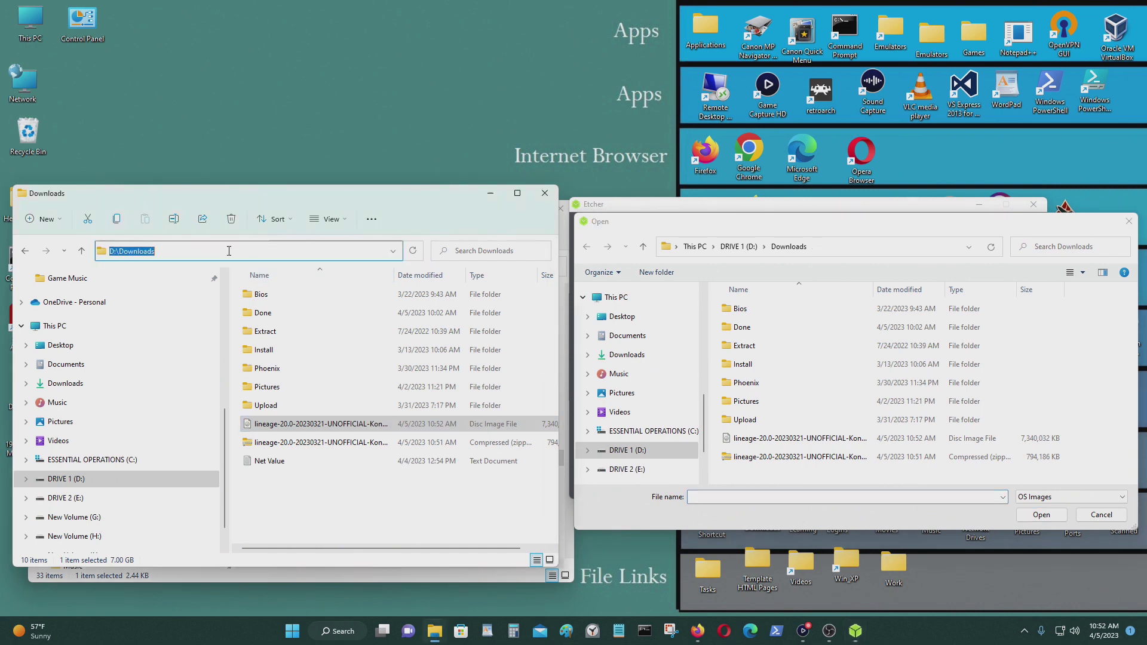
{"action": "right_click", "coordinate": [143, 252]}
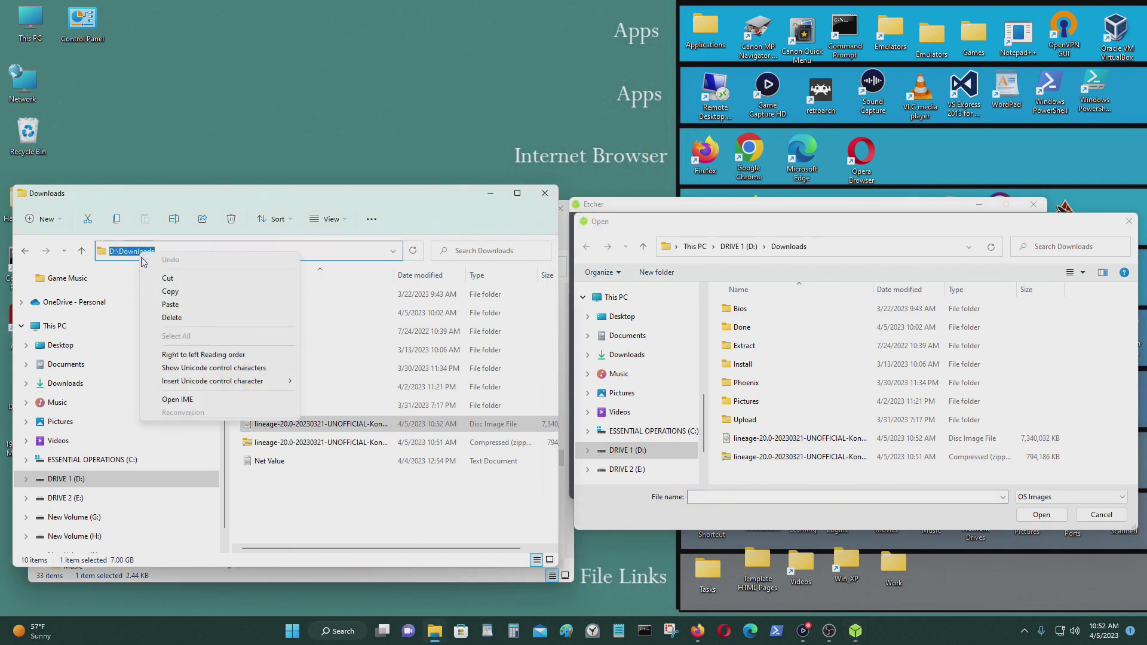
{"action": "left_click", "coordinate": [179, 292]}
{"action": "left_click", "coordinate": [796, 255]}
{"action": "right_click", "coordinate": [704, 256]}
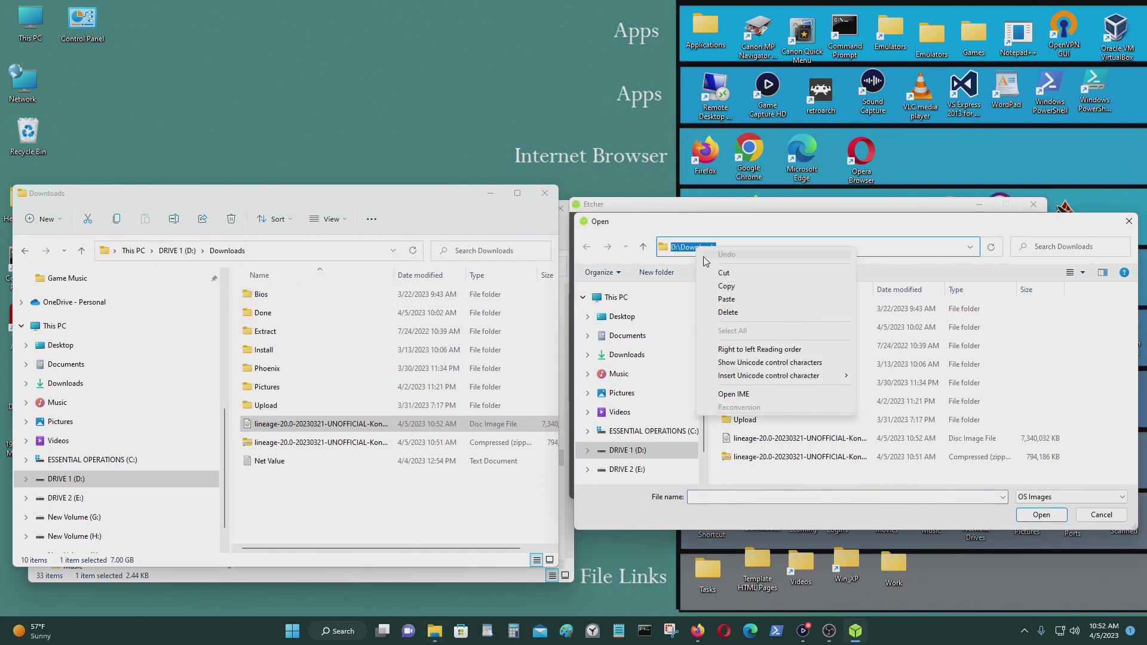
{"action": "left_click", "coordinate": [738, 299]}
{"action": "key", "text": "Return"}
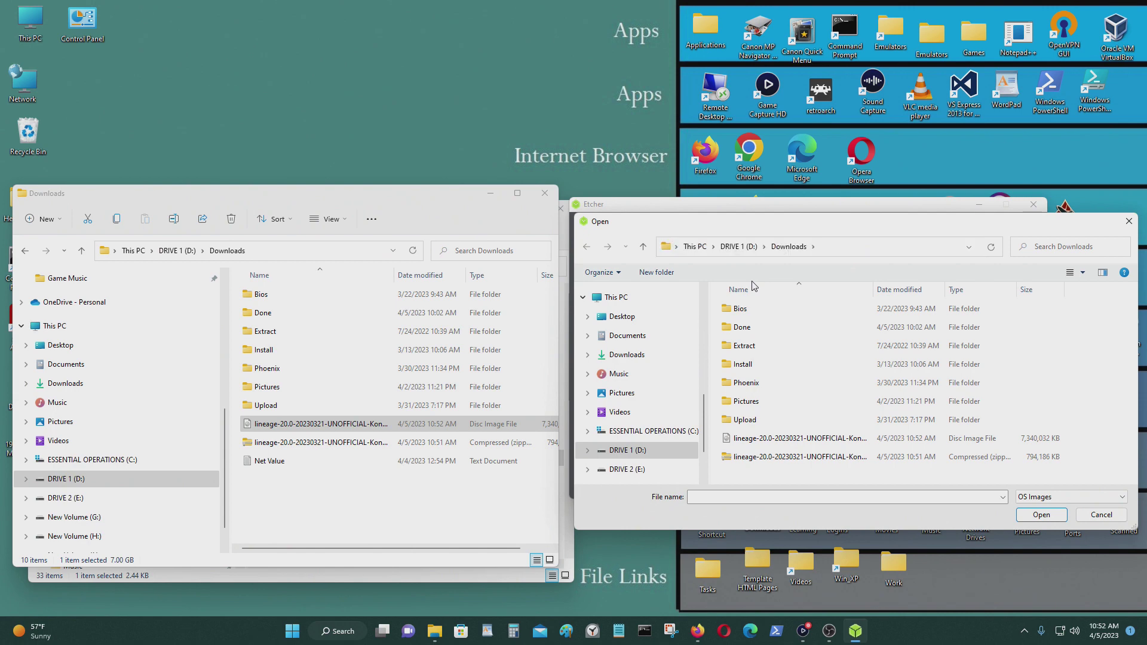
{"action": "left_click", "coordinate": [777, 438]}
{"action": "left_click", "coordinate": [1041, 514]}
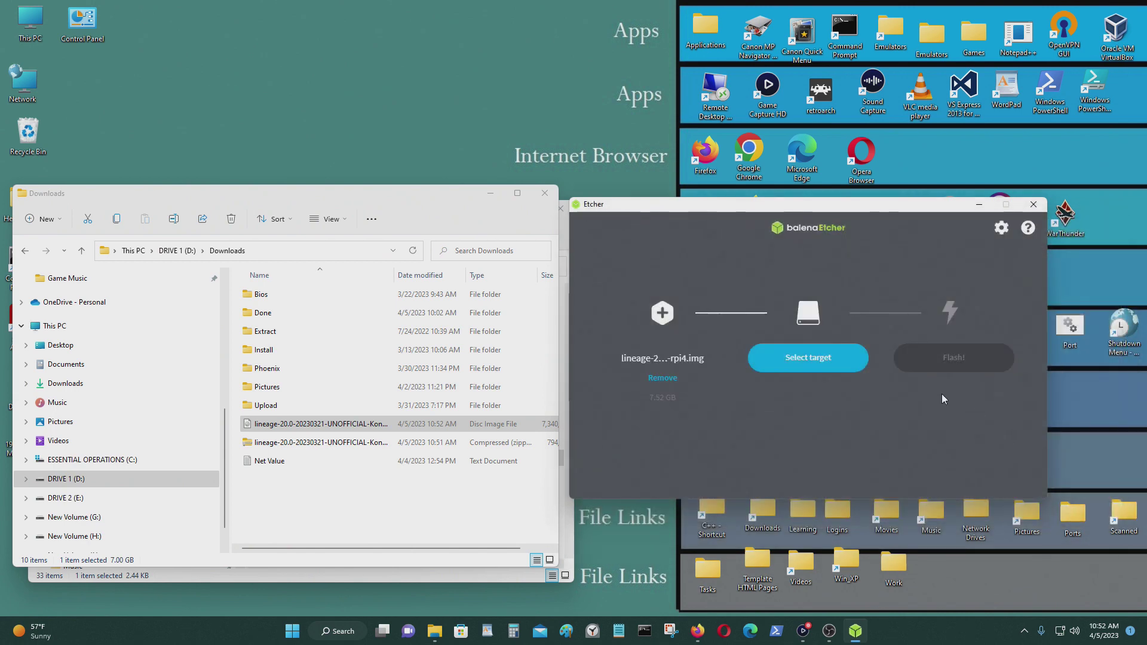
Tick the 31 GB SD Card Reader USB Device as the flash target and check the drives listed in This PC
{"action": "left_click", "coordinate": [808, 357]}
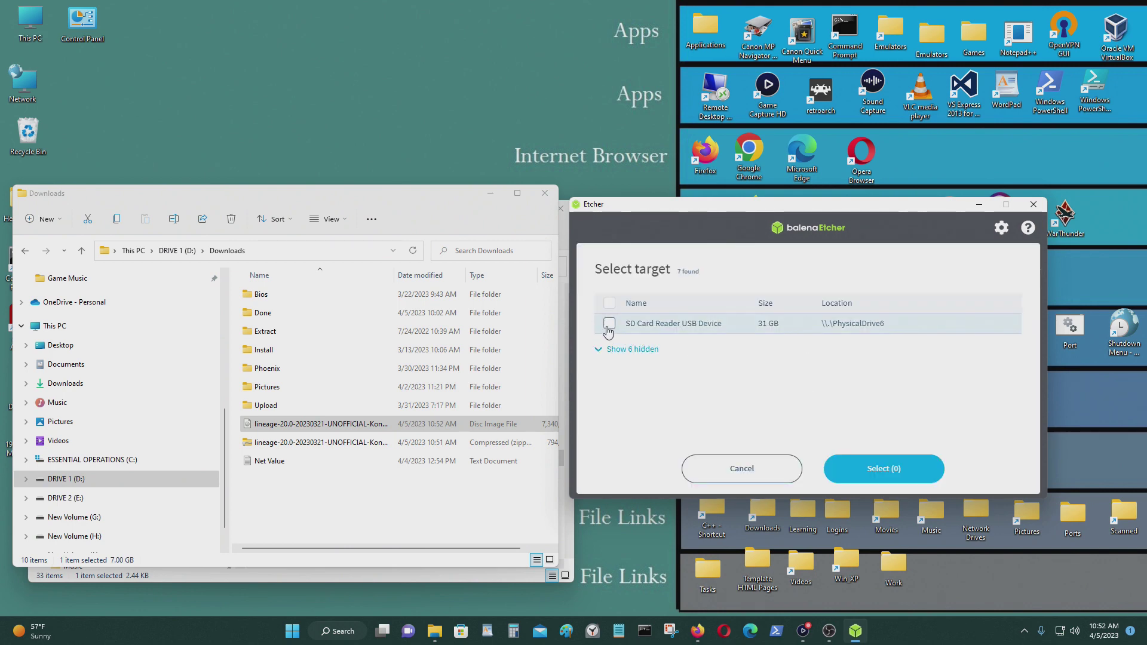
{"action": "left_click", "coordinate": [609, 323]}
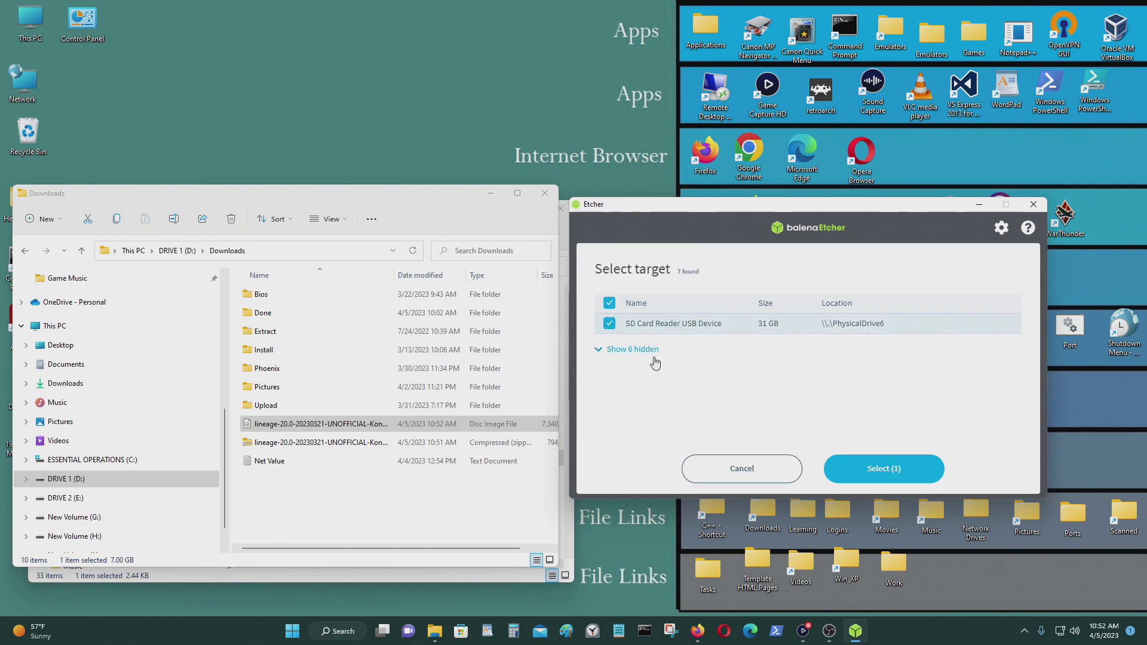
{"action": "double_click", "coordinate": [27, 37]}
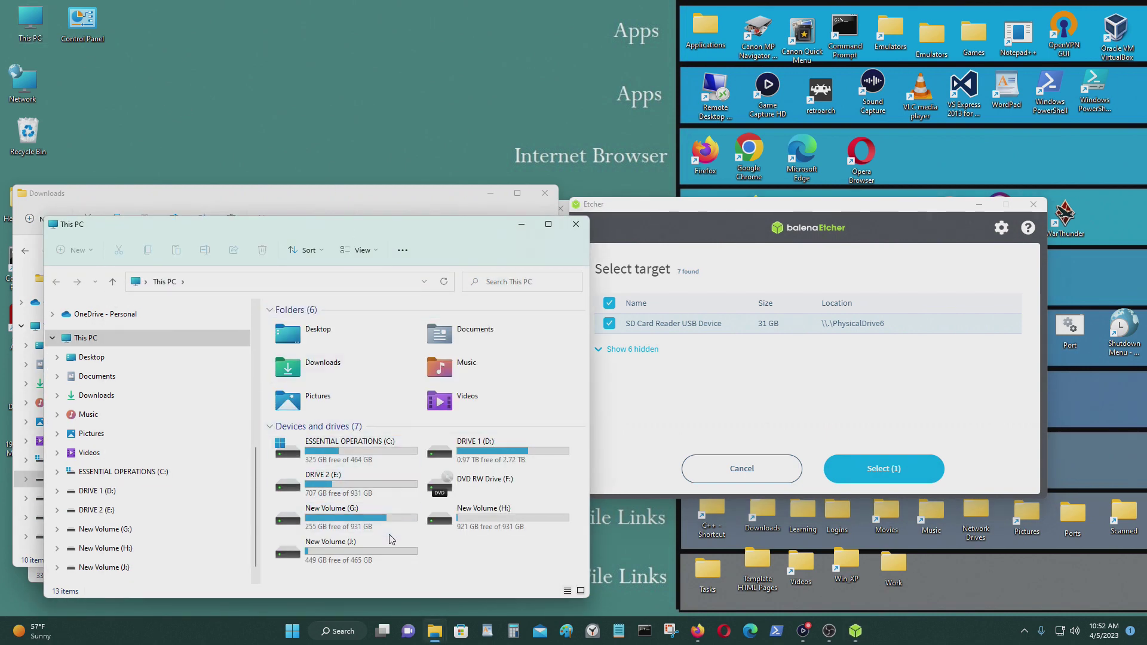
{"action": "left_click", "coordinate": [575, 226]}
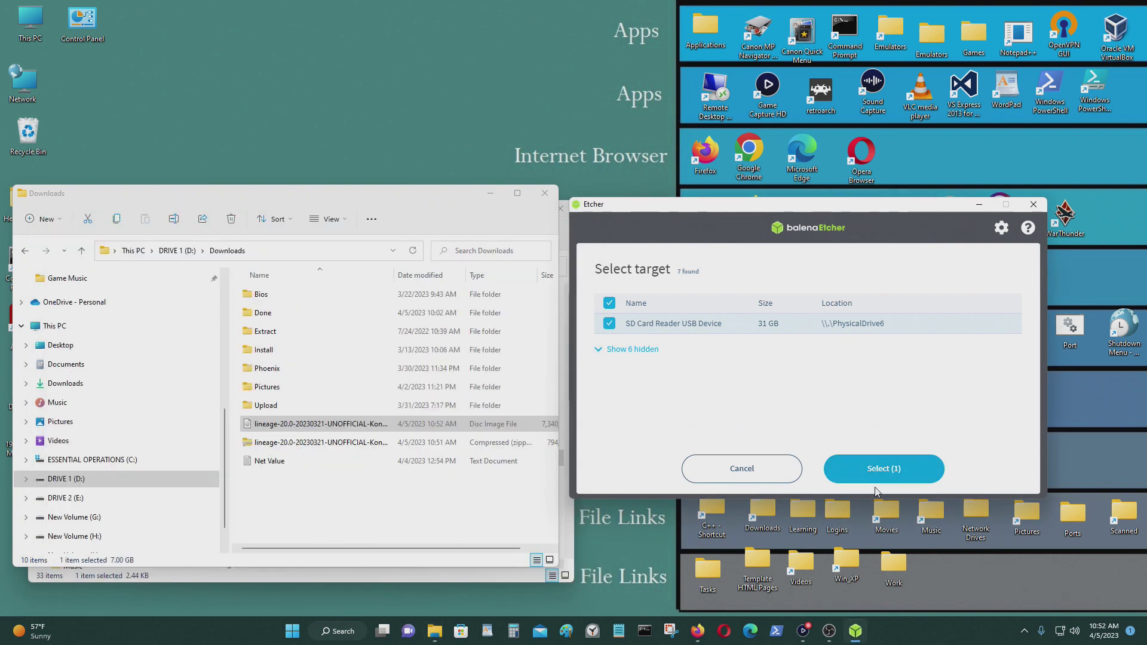
Confirm the ticked SD card reader as target and start flashing the LineageOS image, approving the permission request
{"action": "left_click", "coordinate": [897, 474]}
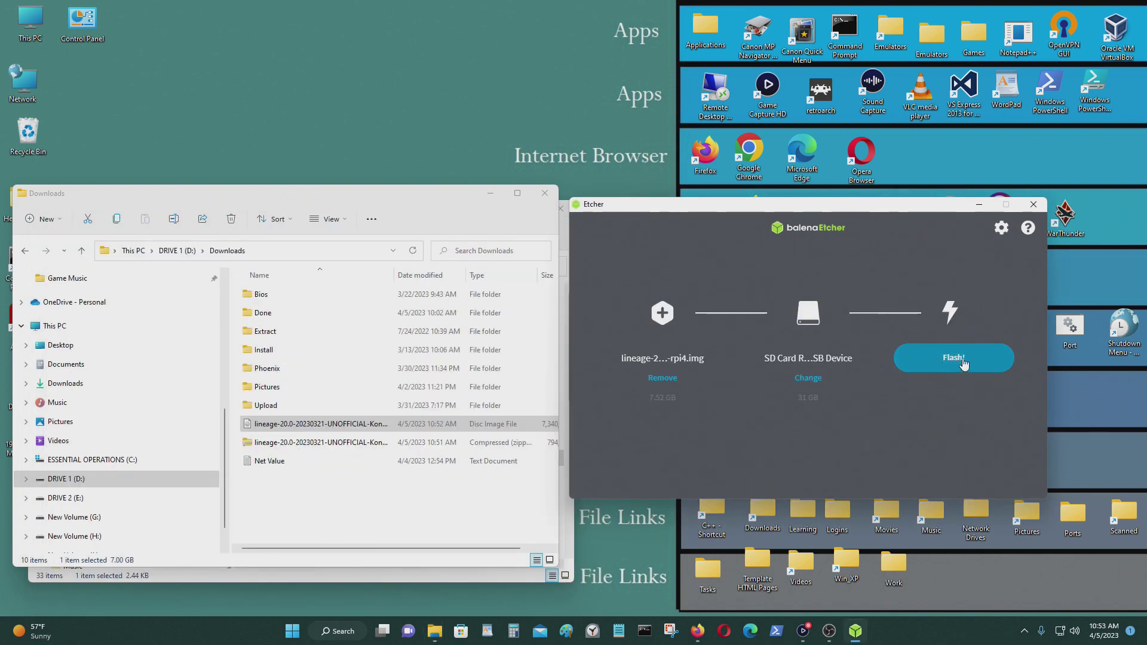
{"action": "left_click", "coordinate": [961, 361]}
{"action": "left_click", "coordinate": [666, 405]}
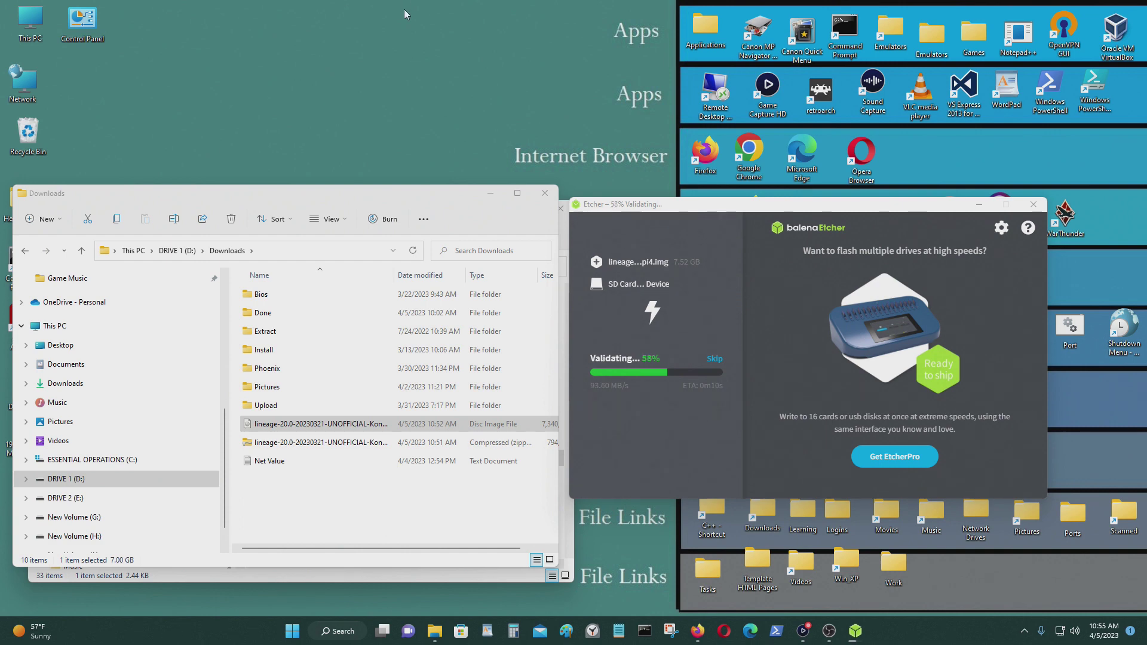
Close the Downloads window, minimize the Applications window and exit balenaEtcher when flashing is done
{"action": "left_click", "coordinate": [544, 193]}
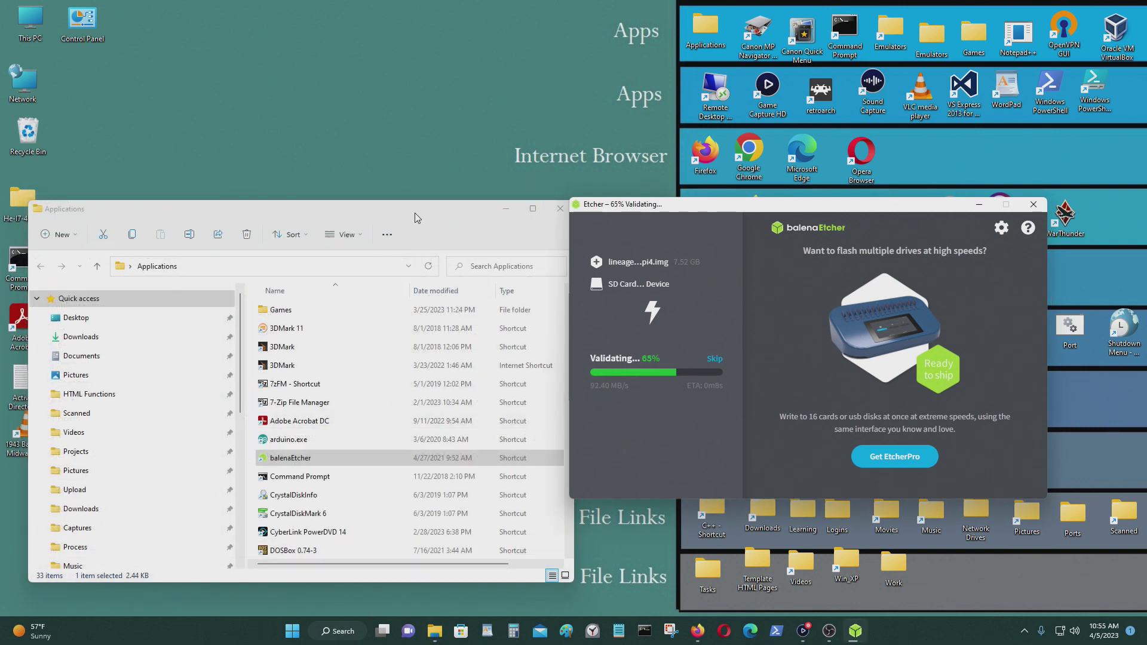
{"action": "left_click", "coordinate": [506, 208]}
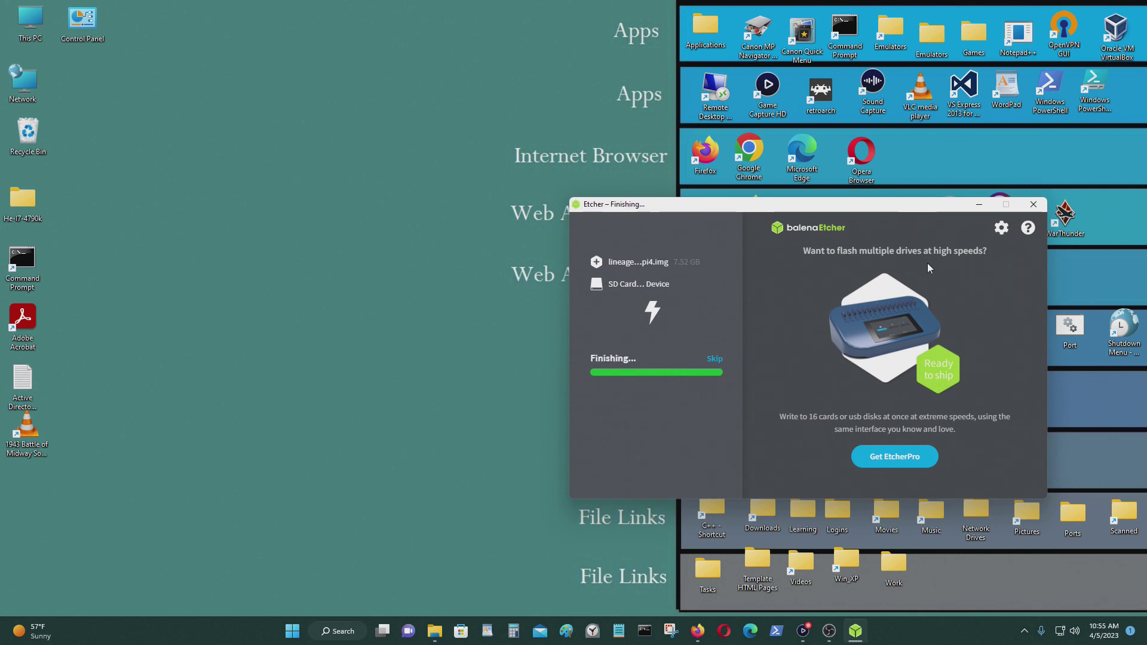
{"action": "left_click", "coordinate": [1033, 207]}
Check the hidden system tray icons for the safe hardware removal options, then dismiss them
{"action": "left_click", "coordinate": [1024, 631]}
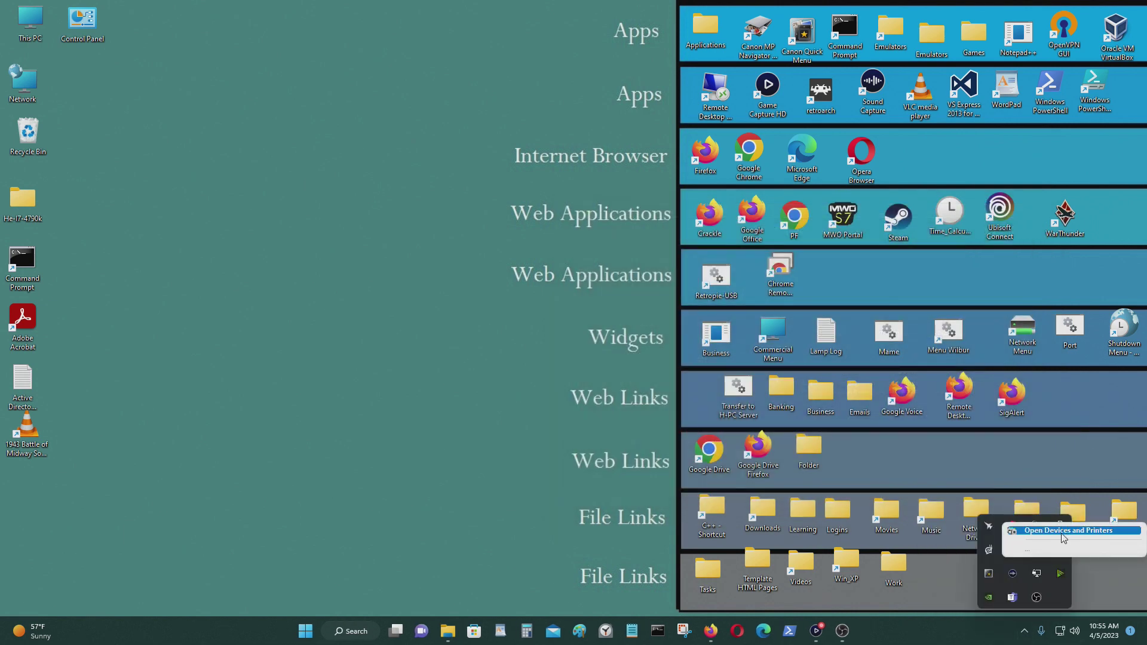
{"action": "left_click", "coordinate": [520, 500]}
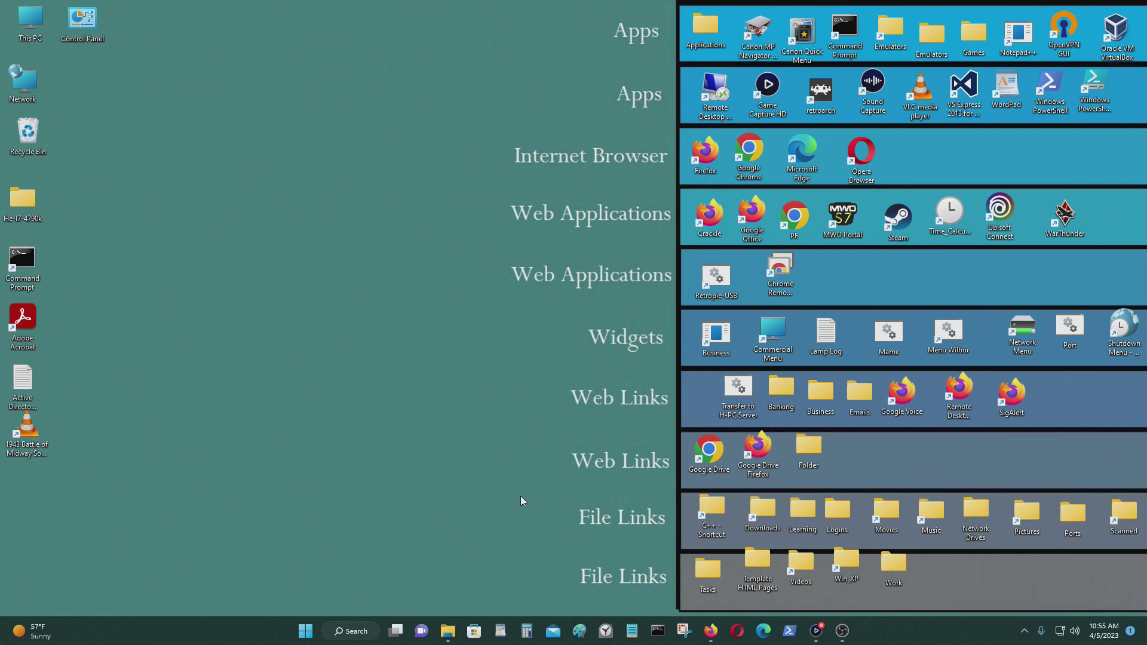